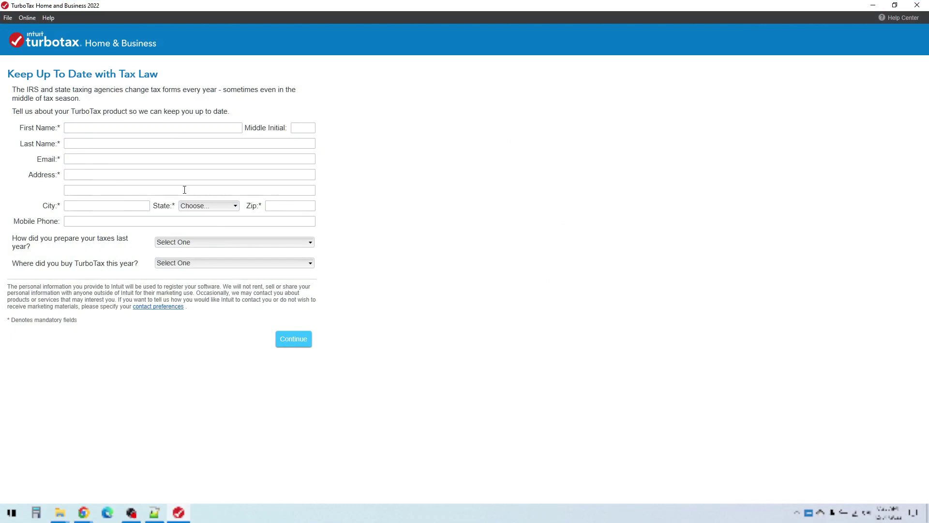
# Skip the registration form and accept leaving the mandatory fields empty.
pyautogui.click(294, 342)
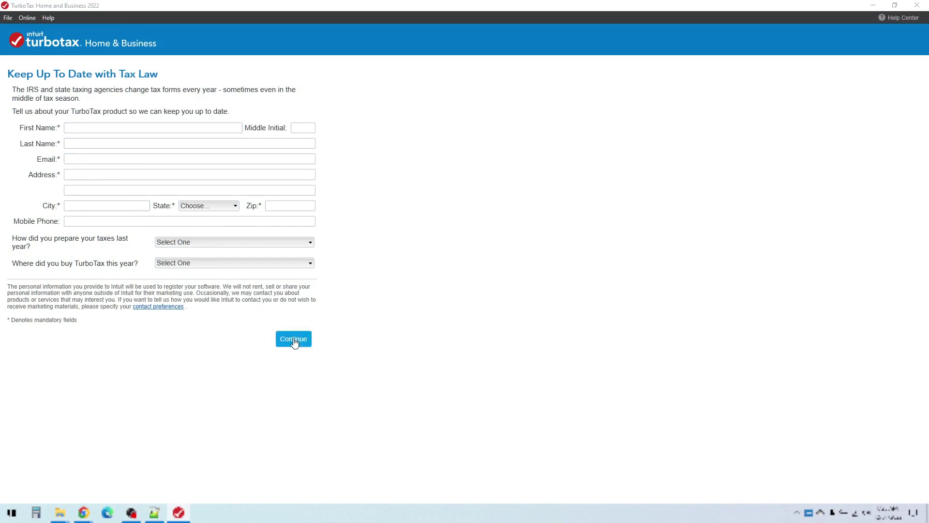
pyautogui.click(494, 282)
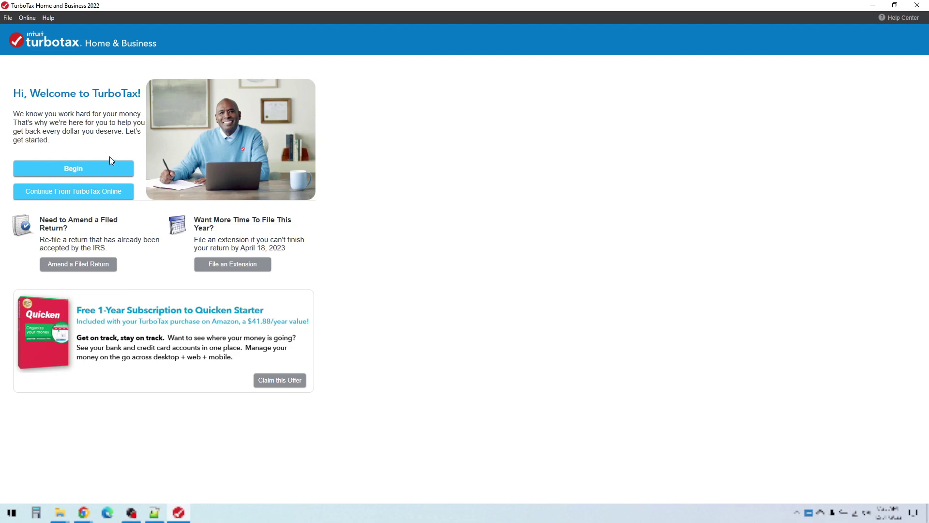
# Begin preparing a tax return from the Welcome screen.
pyautogui.click(103, 172)
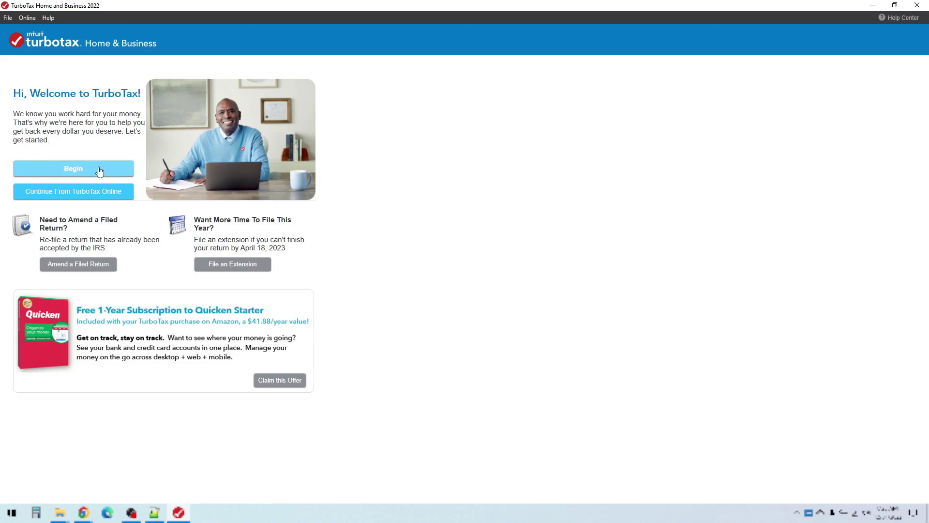
pyautogui.click(76, 172)
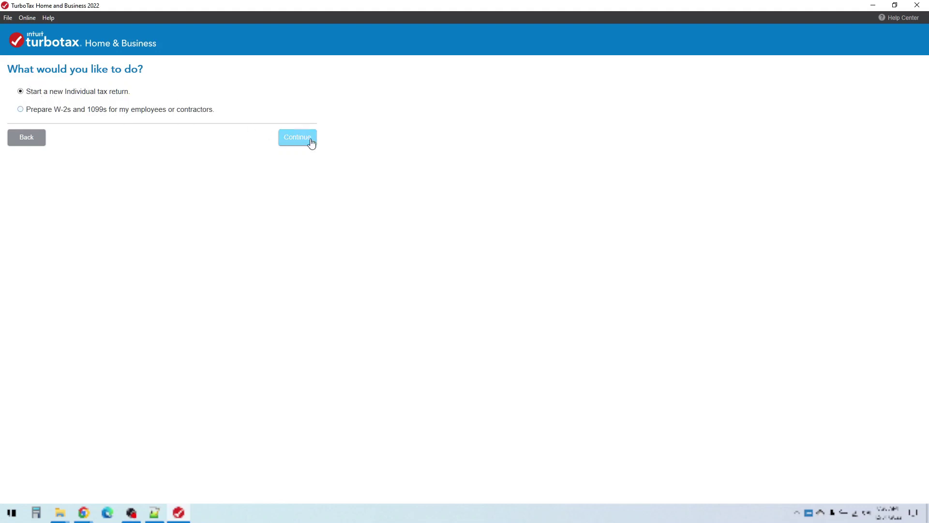
# Start the new individual return and continue without transferring last year's data.
pyautogui.click(292, 143)
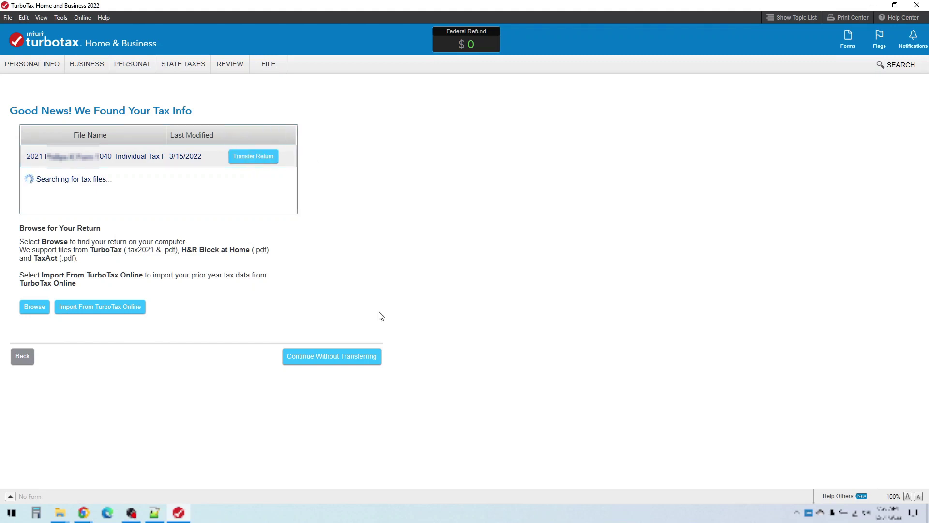
pyautogui.click(313, 363)
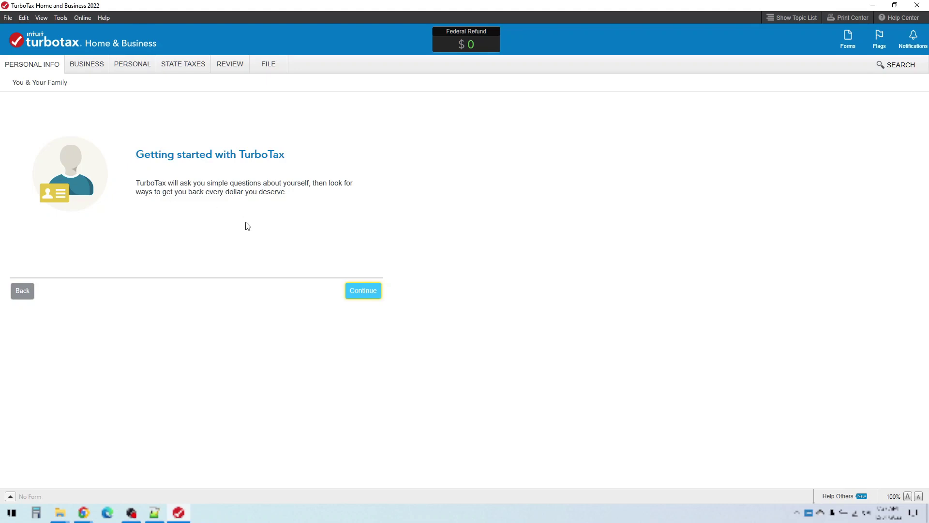
# Enter the taxpayer's first name and move to the occupation question.
pyautogui.click(373, 300)
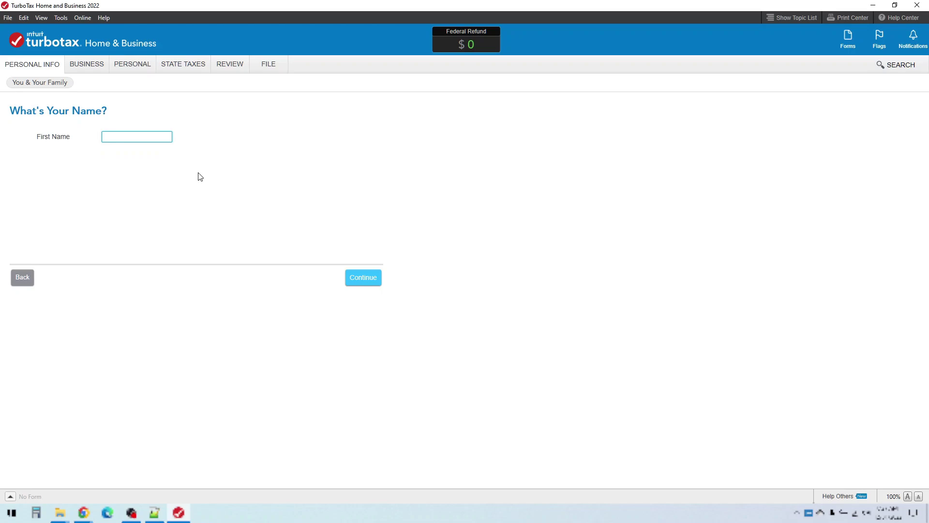
pyautogui.write('Bob')
pyautogui.click(363, 277)
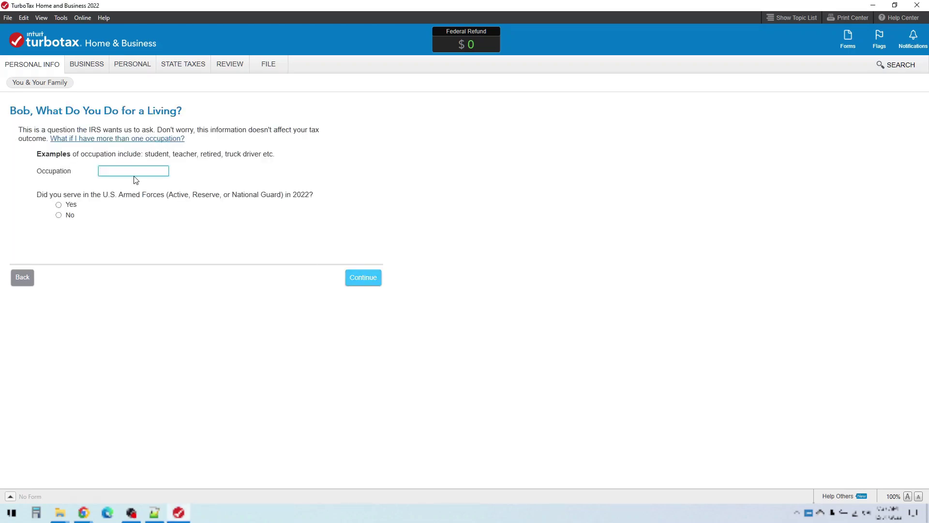
pyautogui.click(22, 277)
pyautogui.click(372, 277)
# Enter occupation 'Teac', answer No to armed forces service, and enter ZIP code 99999.
pyautogui.write('Teacher')
pyautogui.click(72, 215)
pyautogui.click(363, 278)
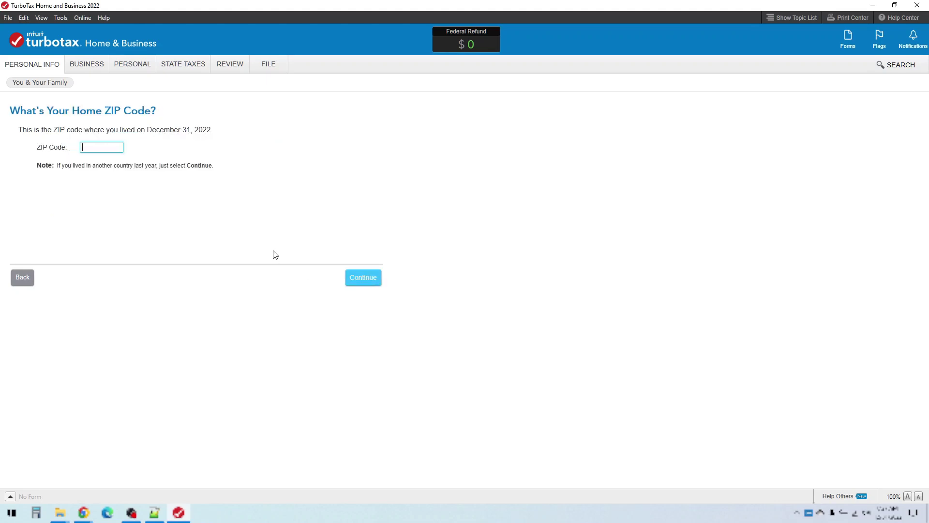
pyautogui.write('99999')
pyautogui.click(371, 278)
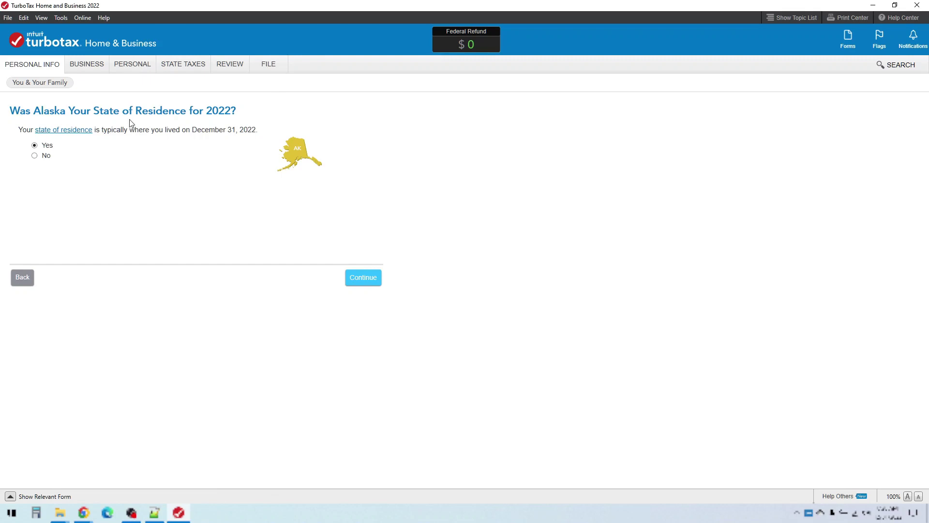
# Set the state of residence to Alabama instead of Alaska, lived there all year.
pyautogui.click(41, 158)
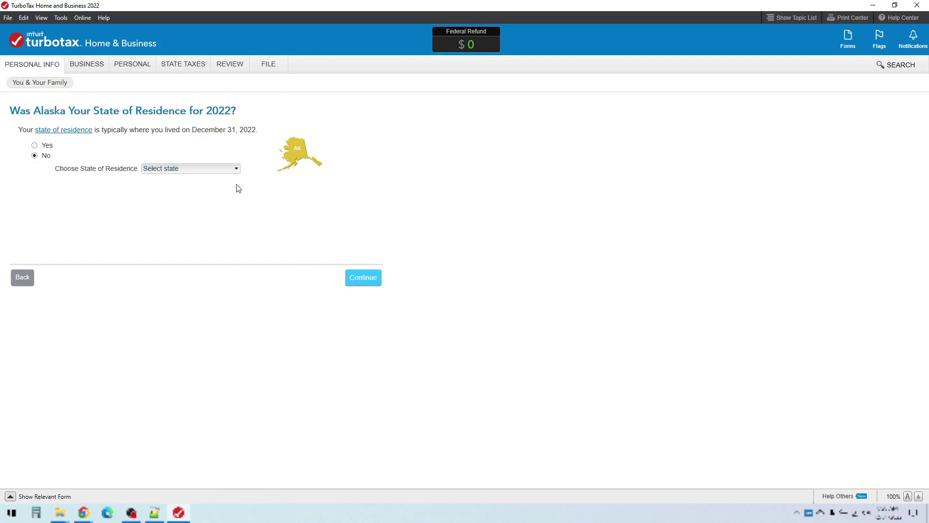
pyautogui.click(183, 169)
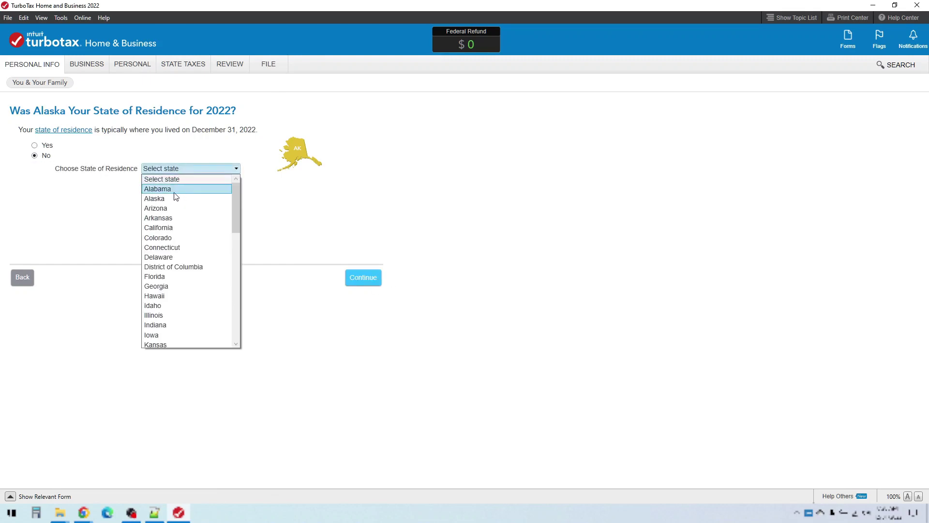
pyautogui.click(174, 191)
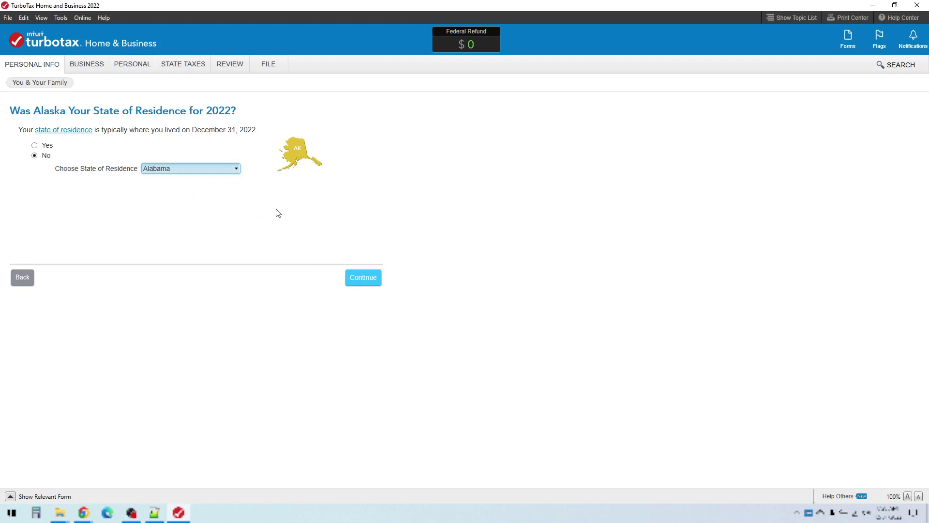
pyautogui.click(193, 168)
pyautogui.click(193, 168)
pyautogui.click(372, 279)
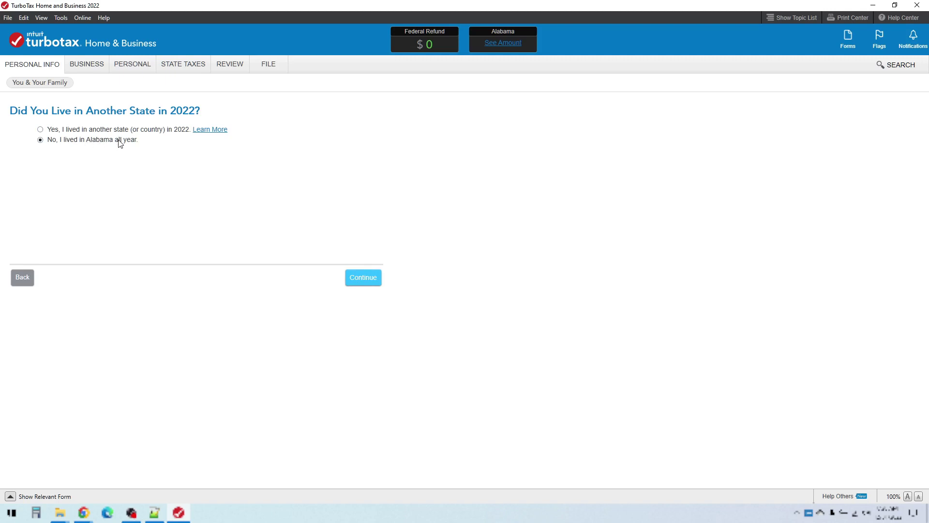
pyautogui.click(365, 278)
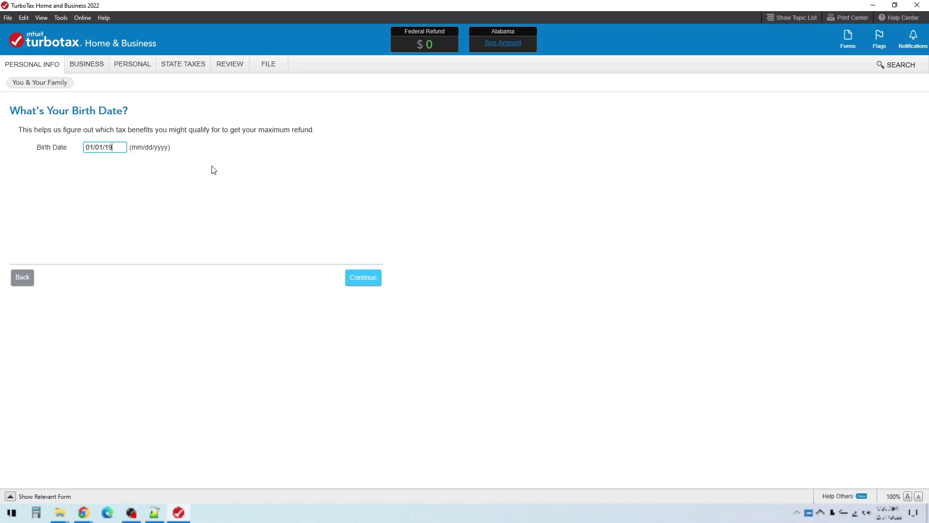
# Enter birth date 01/01/1975, say nobody can claim them as dependent, and mark no special situations.
pyautogui.write('01/01/1976')
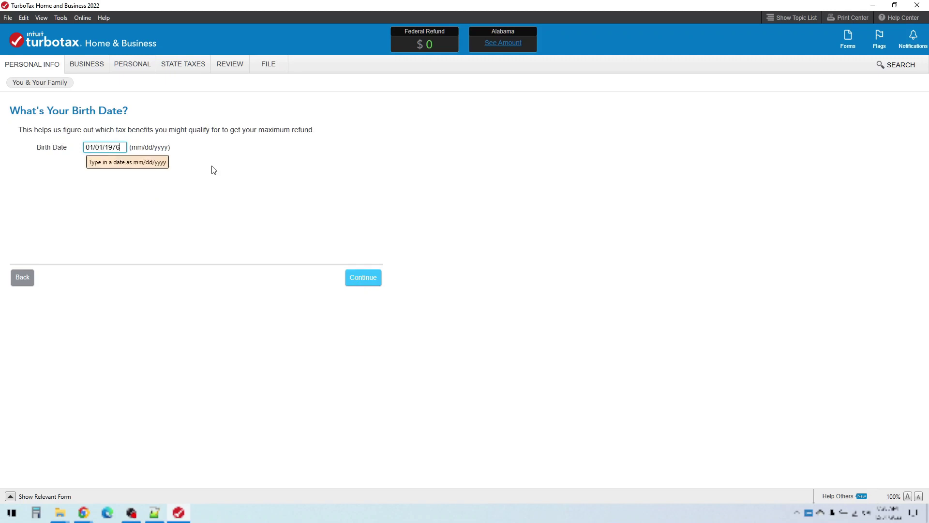
pyautogui.press('BackSpace')
pyautogui.write('5')
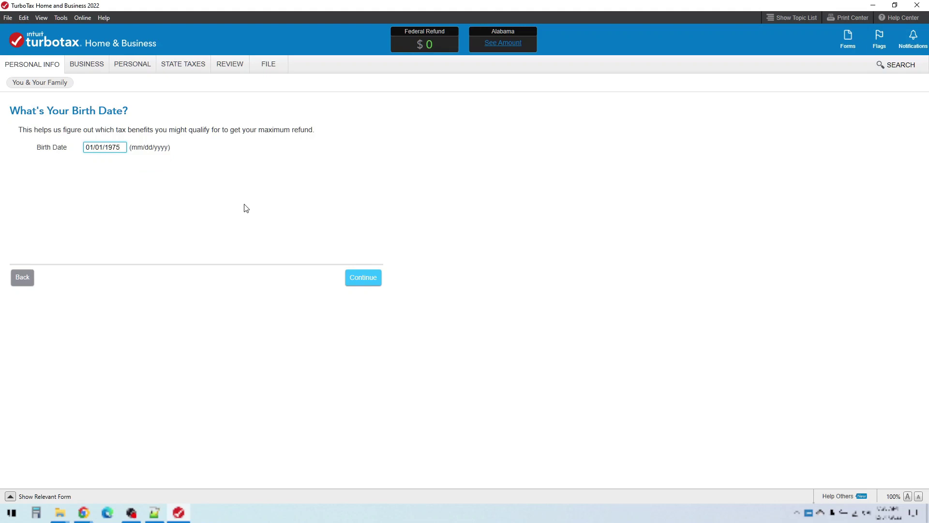
pyautogui.click(377, 278)
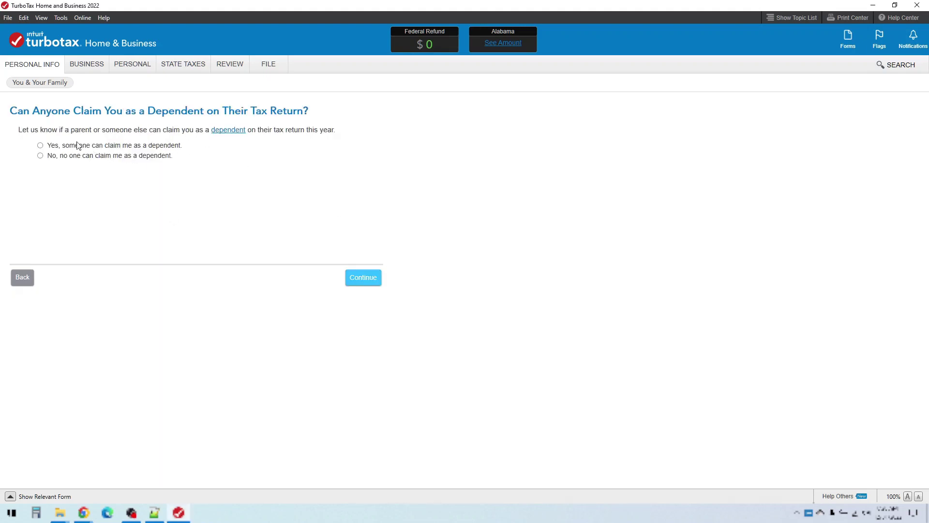
pyautogui.click(138, 156)
pyautogui.click(368, 280)
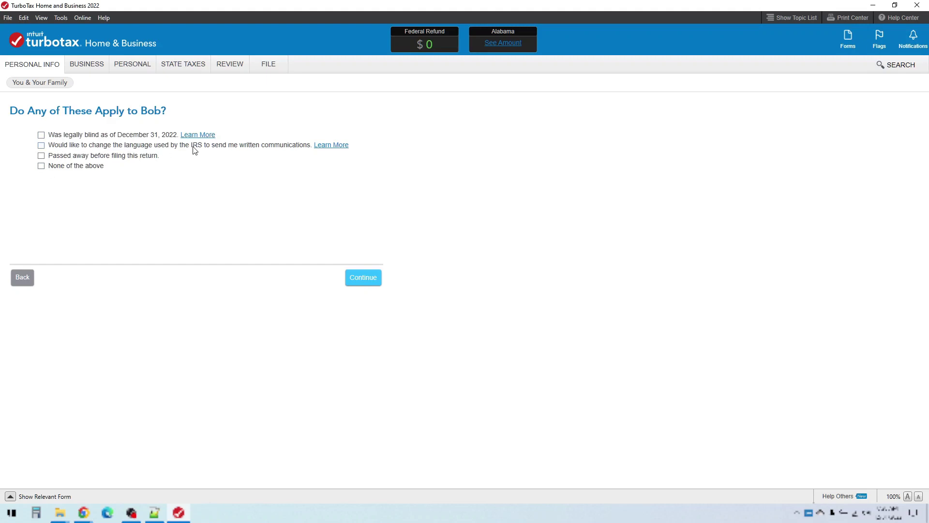
pyautogui.click(88, 169)
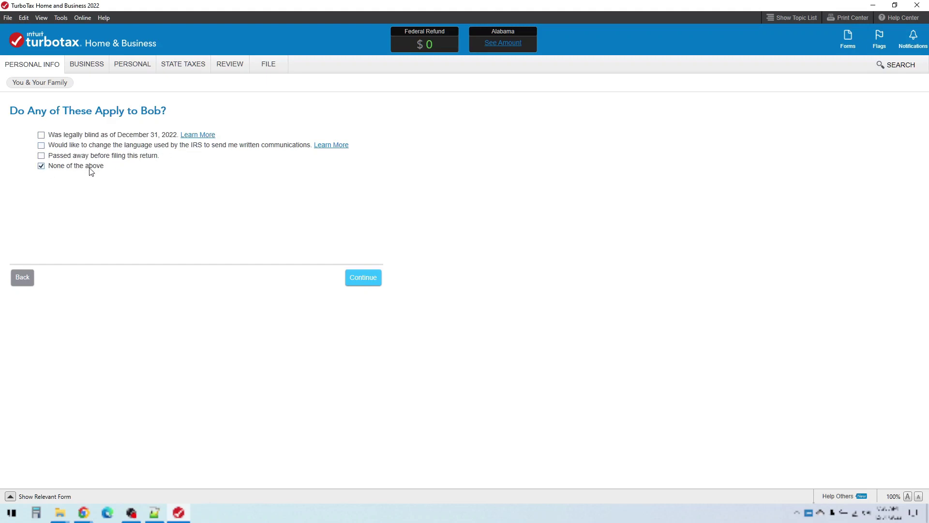
pyautogui.click(366, 275)
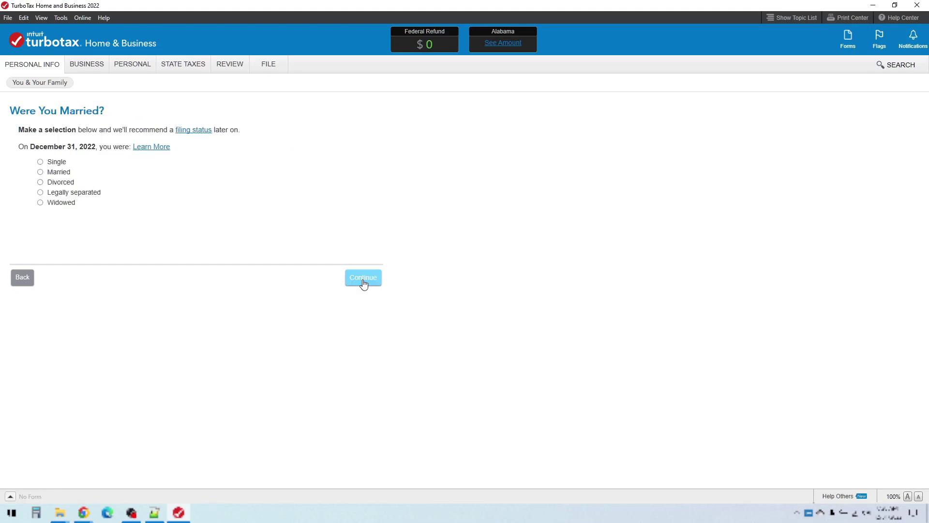
# Set status to married filing jointly and enter the spouse's first name, occupation Teacher, no military service.
pyautogui.click(52, 173)
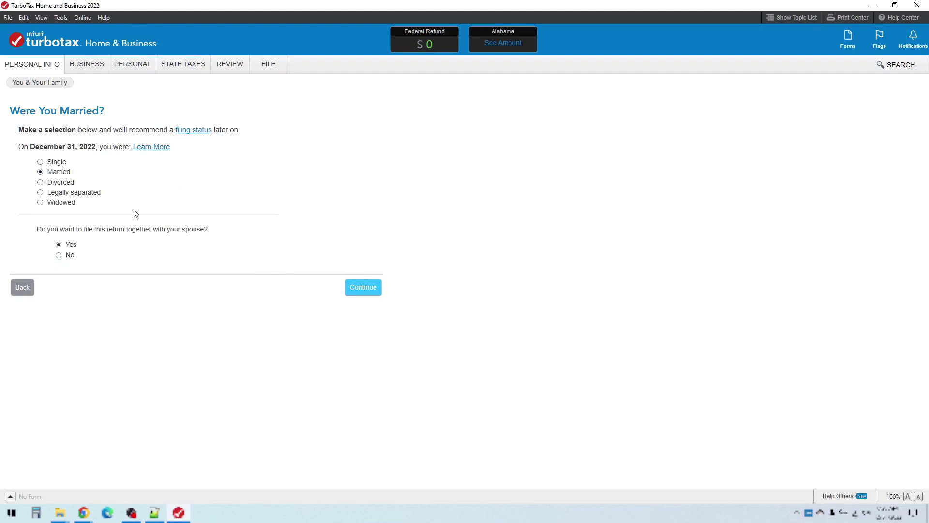
pyautogui.click(373, 289)
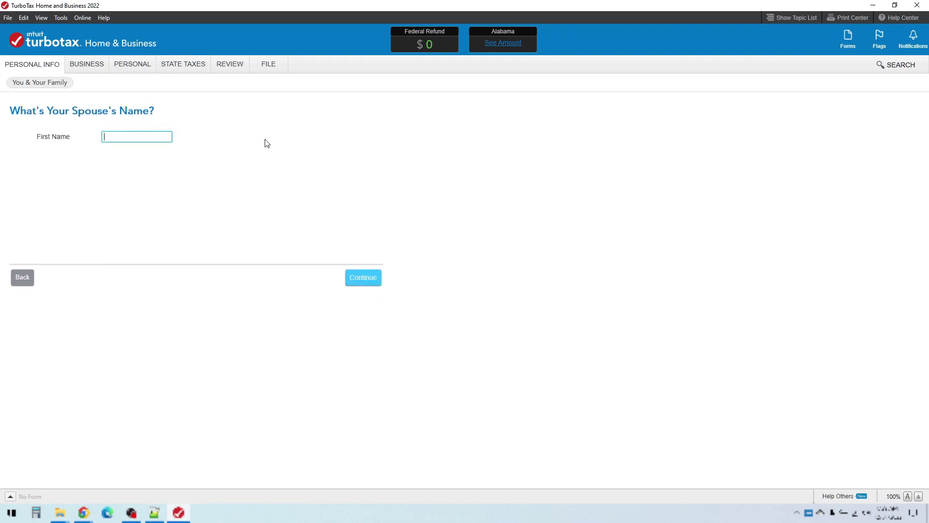
pyautogui.write('Sue')
pyautogui.click(368, 279)
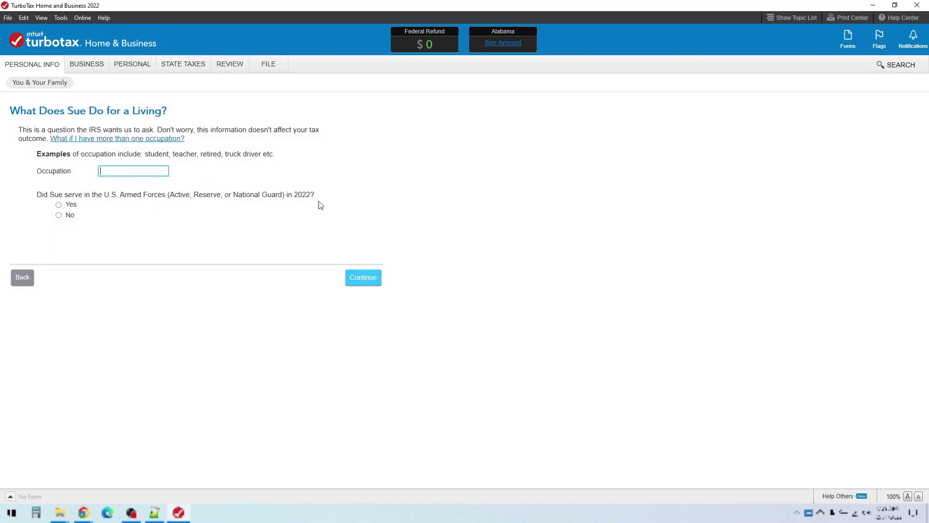
pyautogui.write('Teacher')
pyautogui.click(73, 217)
pyautogui.click(365, 282)
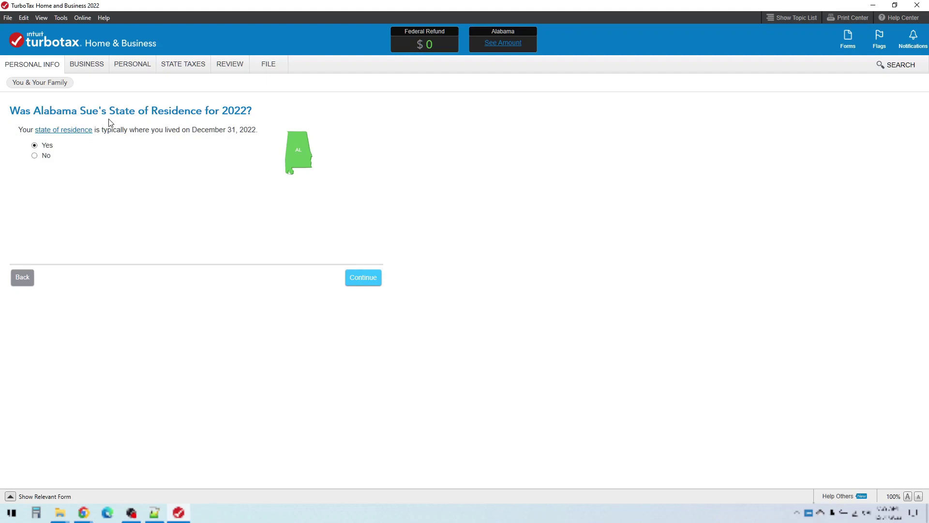
# Confirm the spouse lived in Alabama all year, their birth date, not a dependent, no special situations.
pyautogui.click(357, 277)
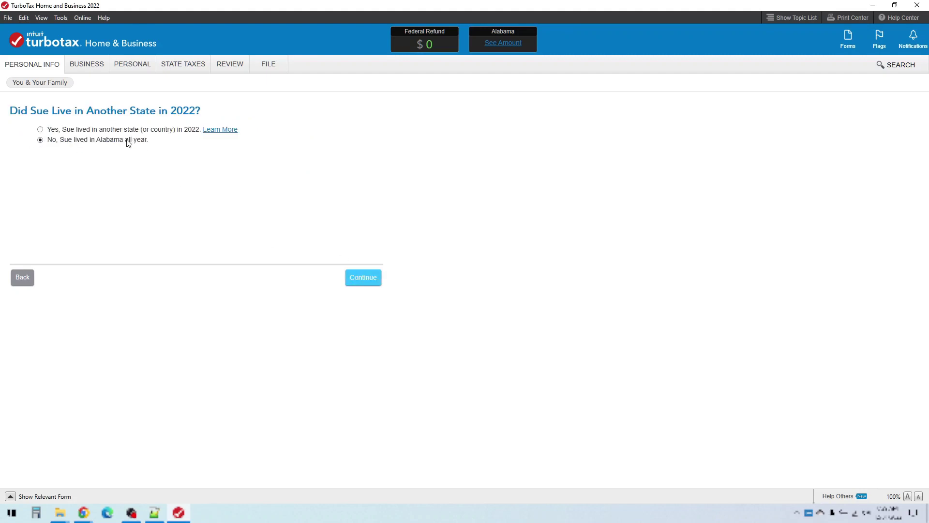
pyautogui.click(368, 284)
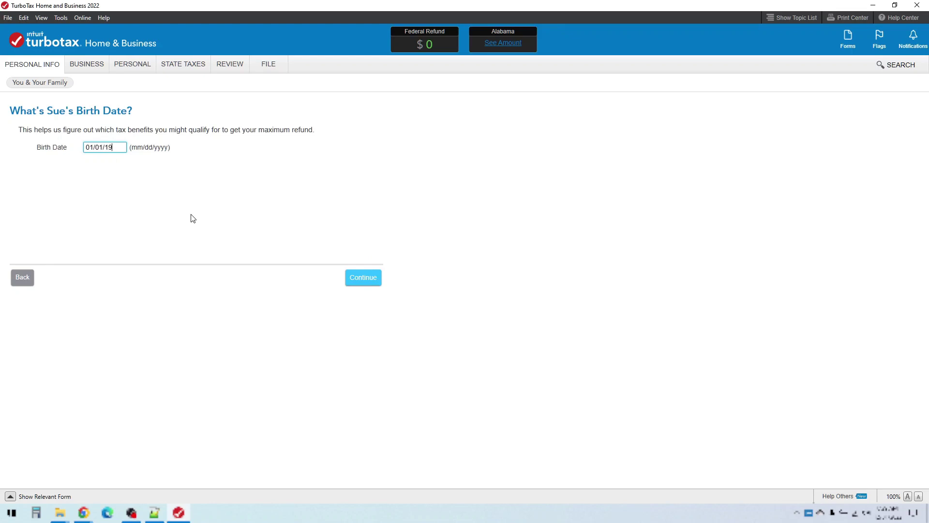
pyautogui.click(373, 280)
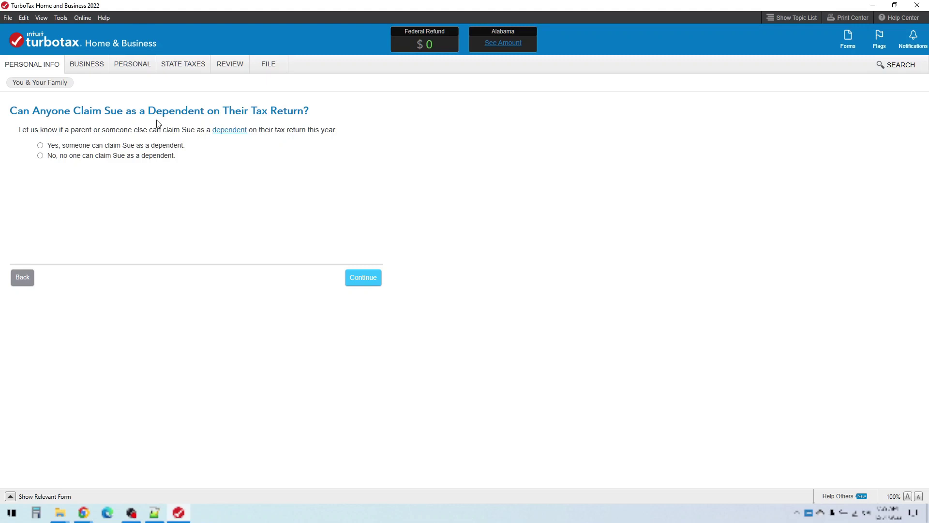
pyautogui.click(101, 156)
pyautogui.click(377, 281)
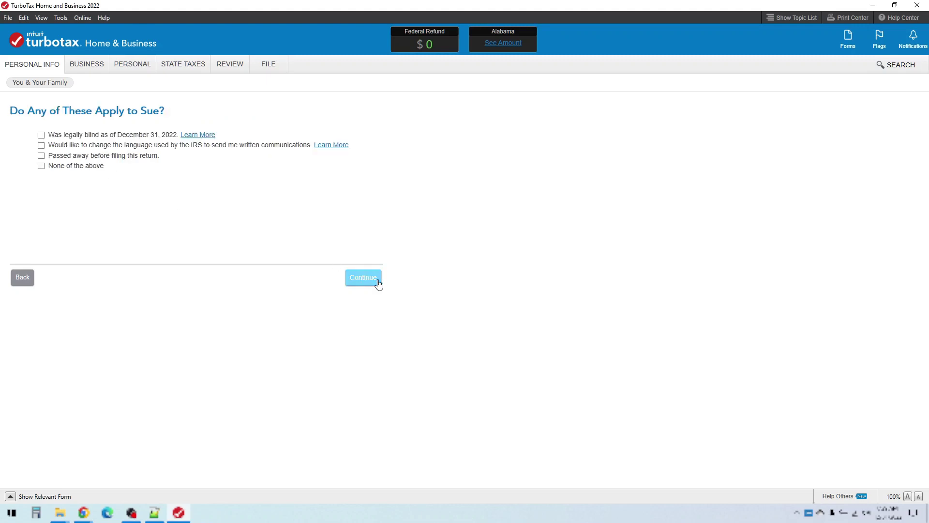
pyautogui.click(42, 166)
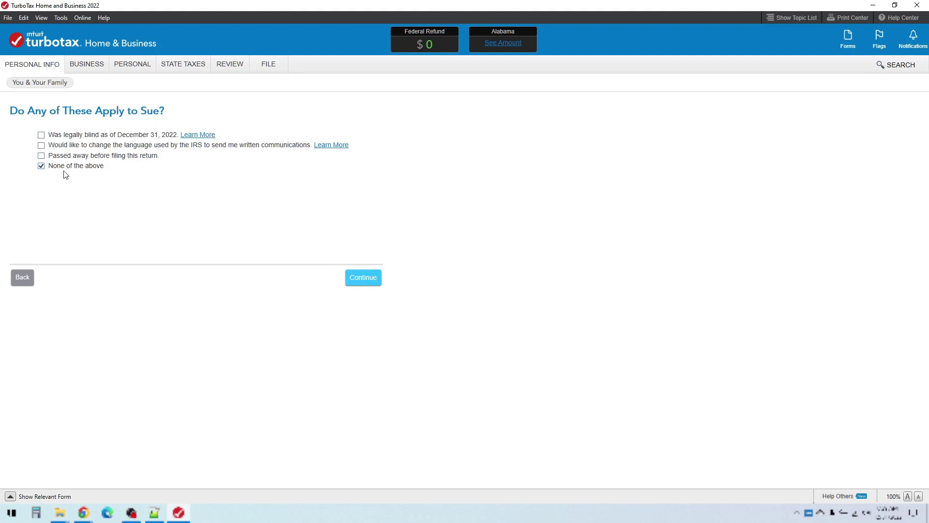
pyautogui.click(368, 278)
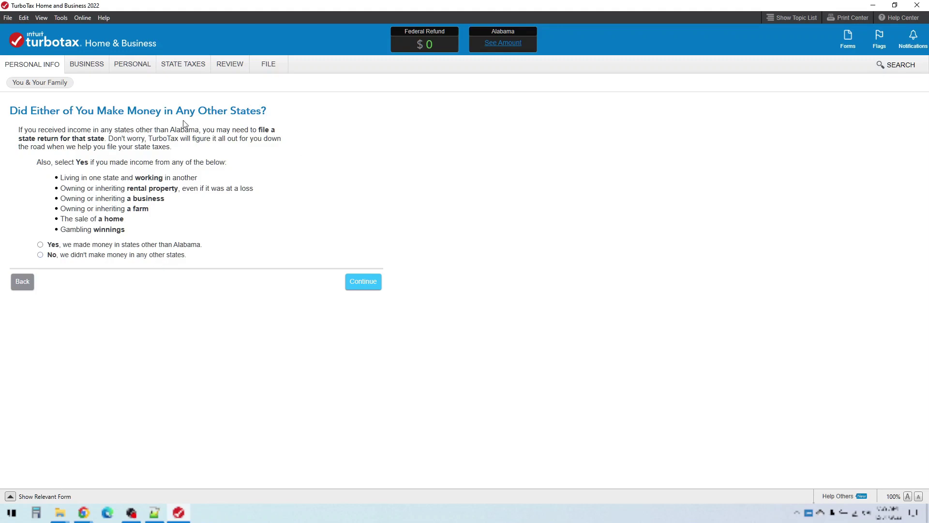
# Answer that neither earned income in other states and that they support dependents.
pyautogui.click(89, 255)
pyautogui.click(363, 282)
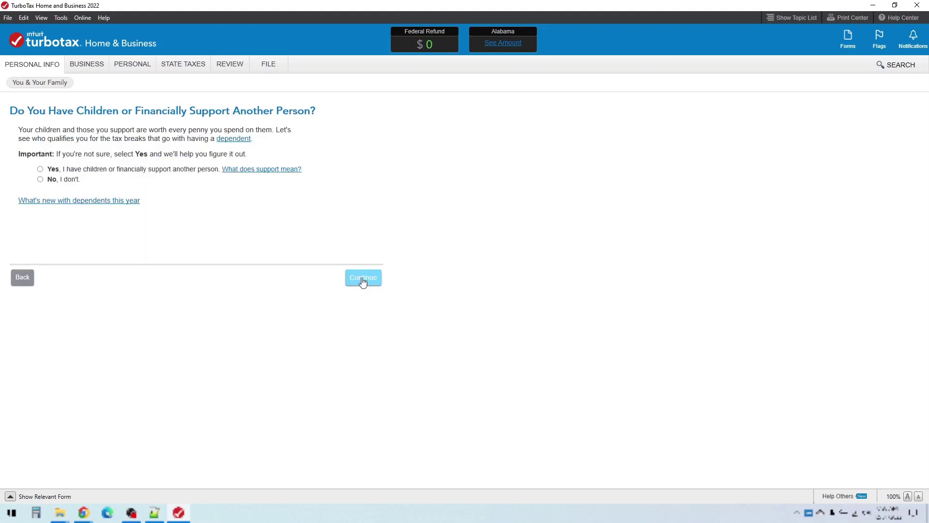
pyautogui.click(96, 171)
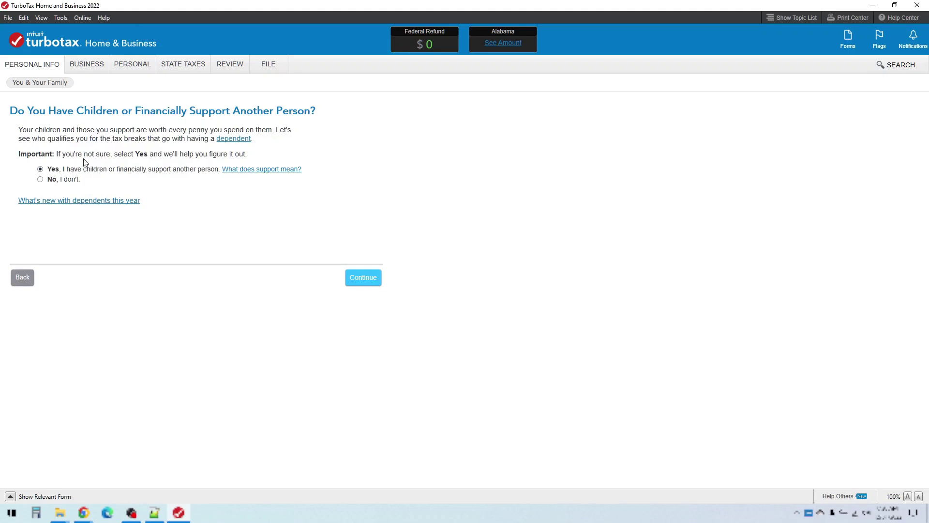
pyautogui.click(362, 288)
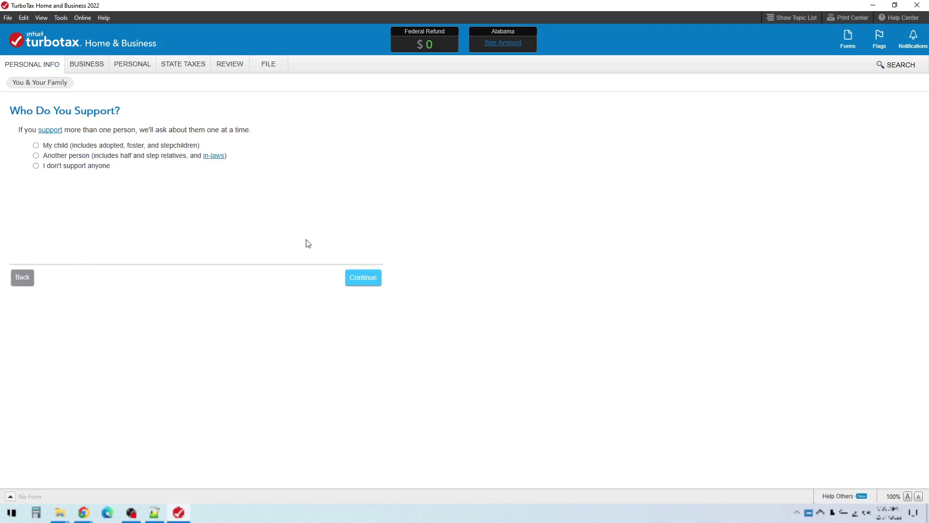
# Step back to the spouse's special-circumstances question, then re-answer no other-state income and a supported child.
pyautogui.click(23, 283)
pyautogui.click(23, 283)
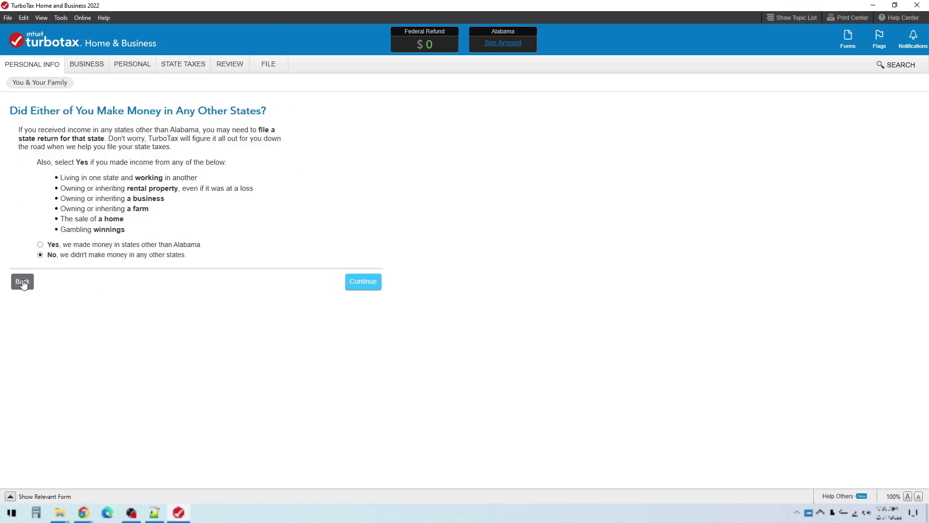
pyautogui.click(23, 283)
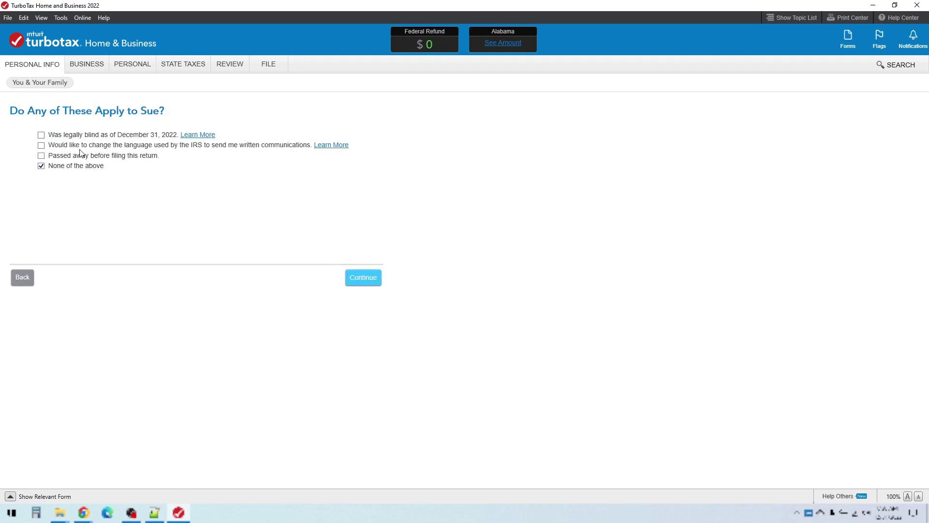
pyautogui.click(363, 283)
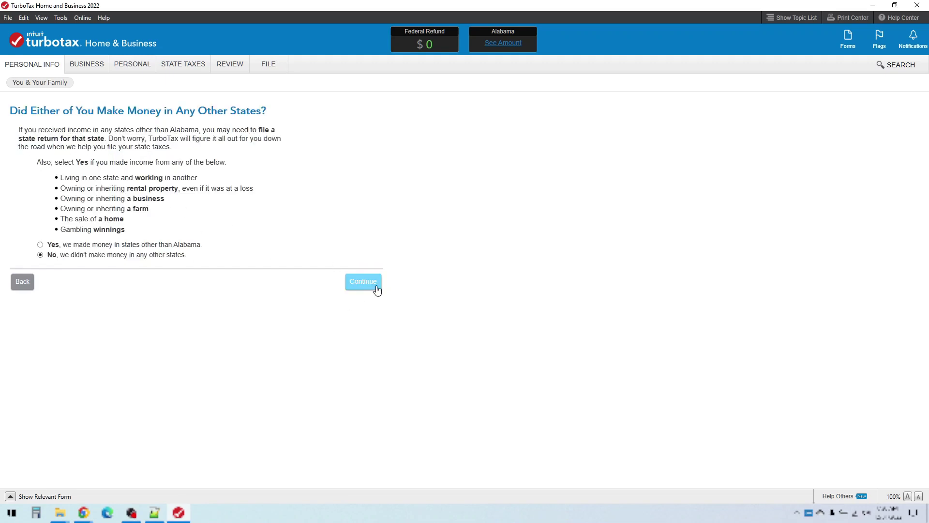
pyautogui.click(372, 284)
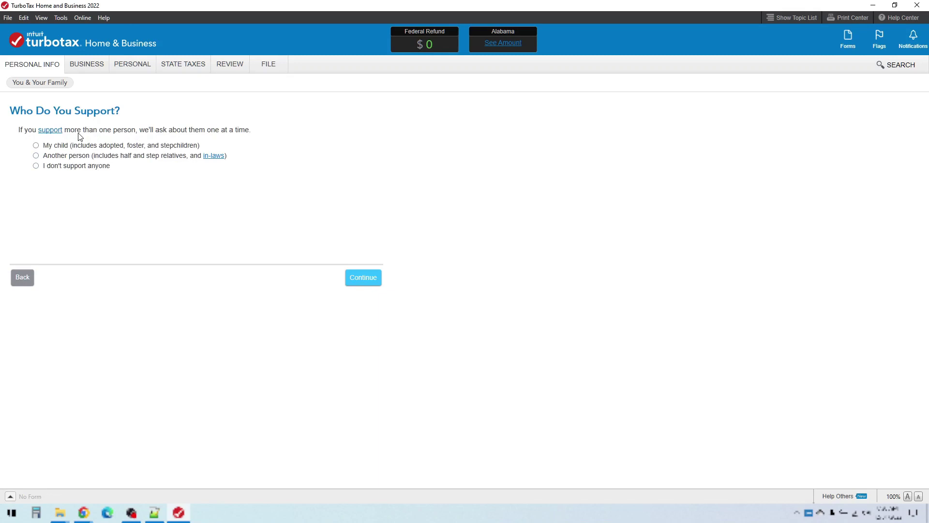
pyautogui.click(37, 146)
pyautogui.click(363, 283)
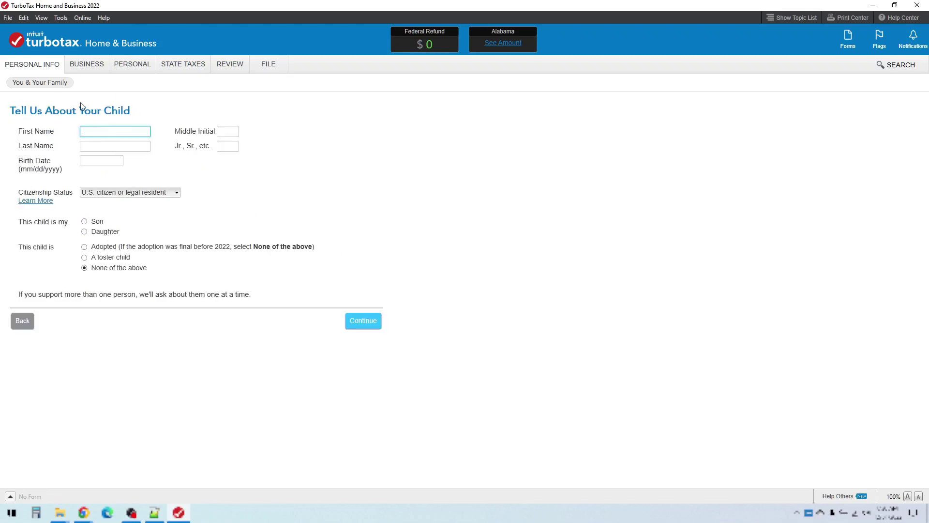
# Back out of the child details form to the spouse's dependent question.
pyautogui.click(26, 329)
pyautogui.click(22, 285)
pyautogui.click(22, 284)
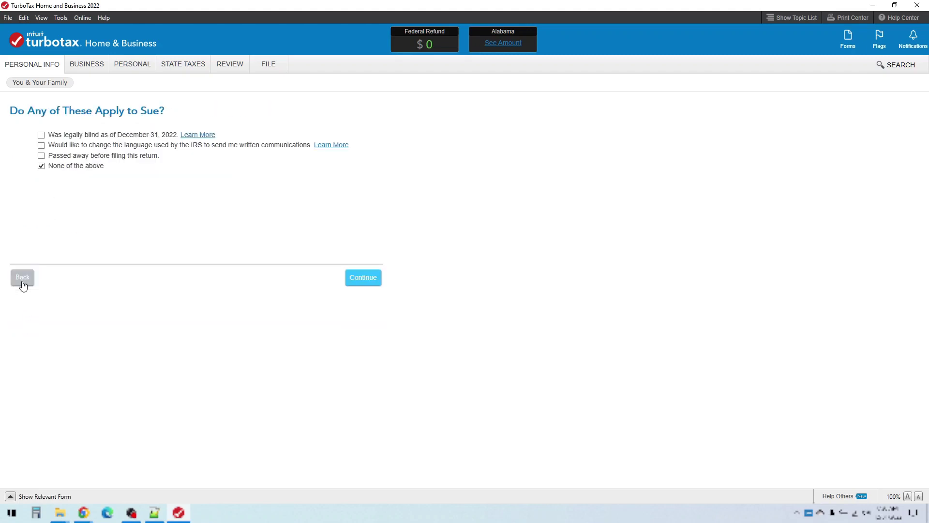
pyautogui.click(22, 283)
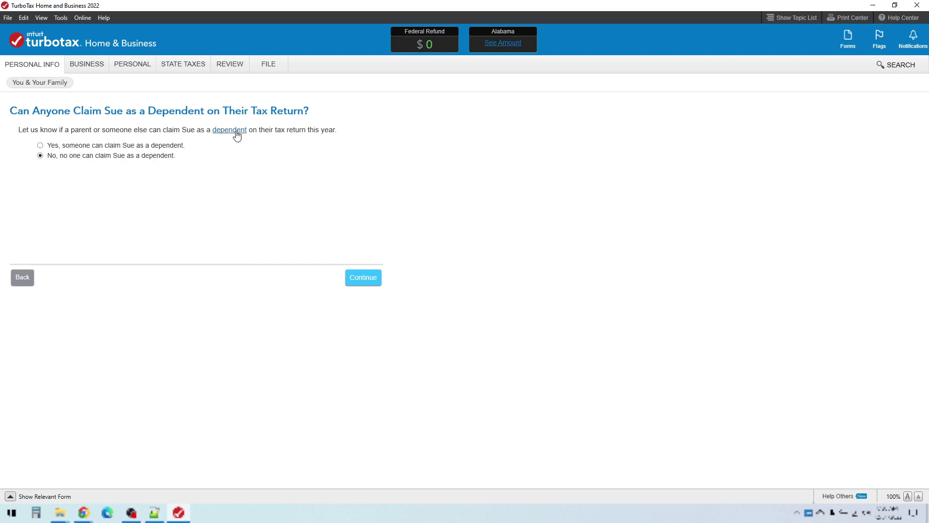
# Read the 'dependent' guidance, reposition it, bring up See More Help, then close it.
pyautogui.click(235, 135)
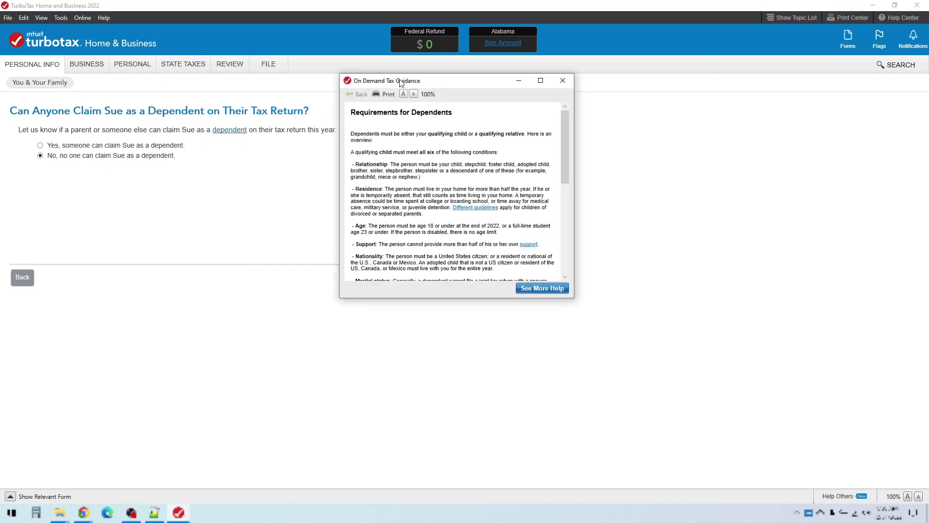
pyautogui.moveTo(430, 81); pyautogui.dragTo(300, 99)
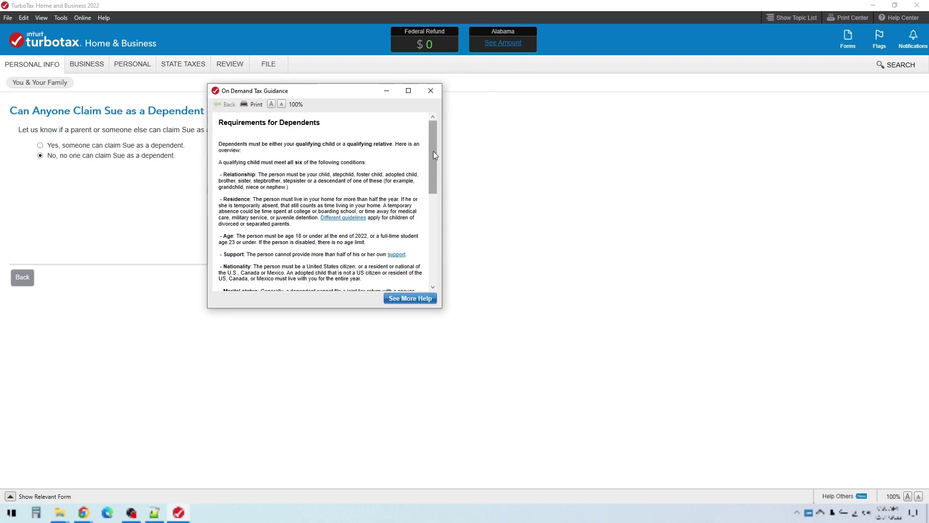
pyautogui.moveTo(433, 152); pyautogui.dragTo(436, 245)
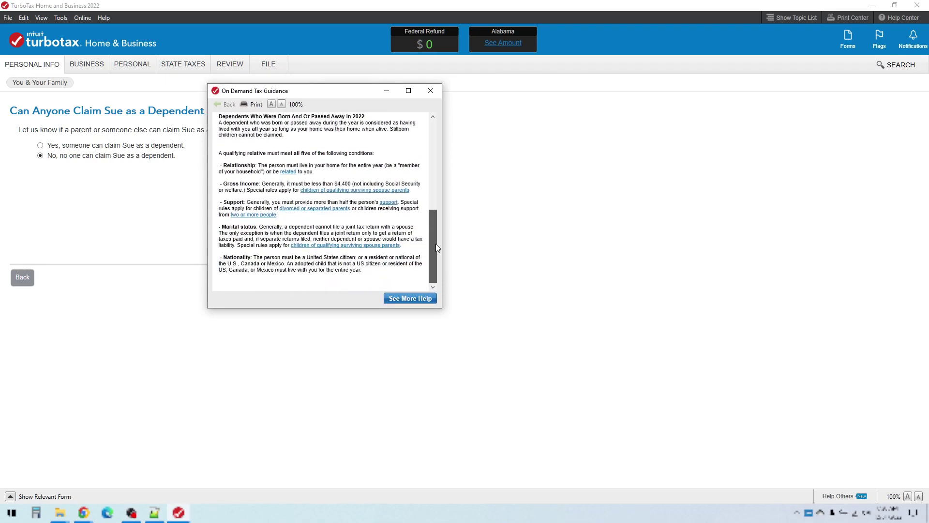
pyautogui.moveTo(333, 92); pyautogui.dragTo(384, 93)
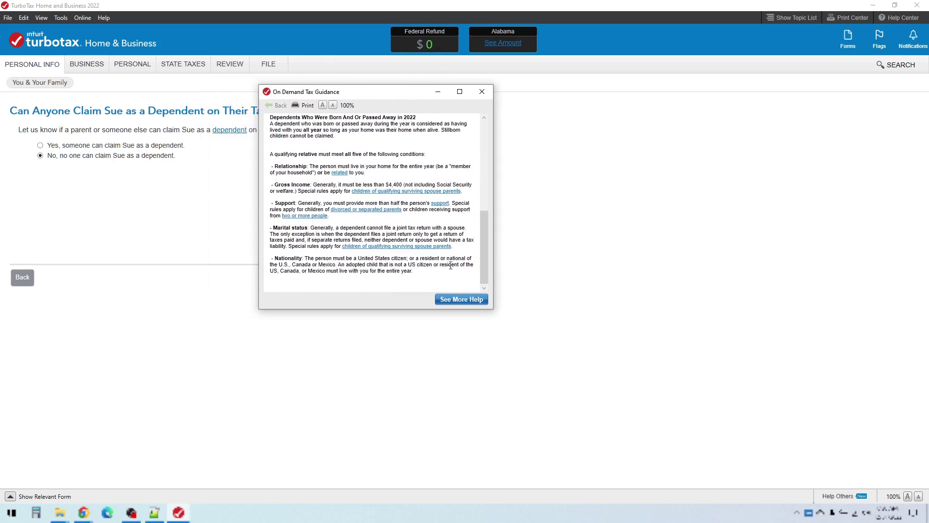
pyautogui.click(459, 299)
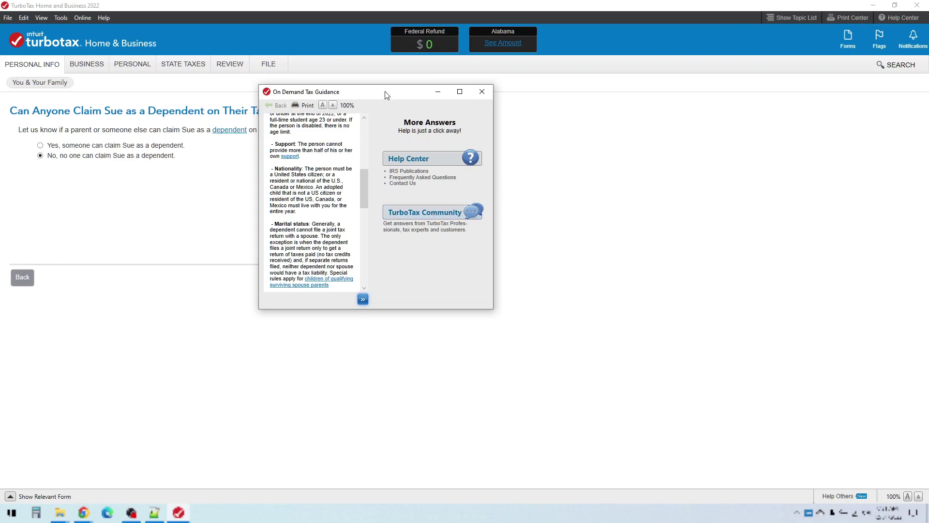
pyautogui.moveTo(384, 91); pyautogui.dragTo(489, 97)
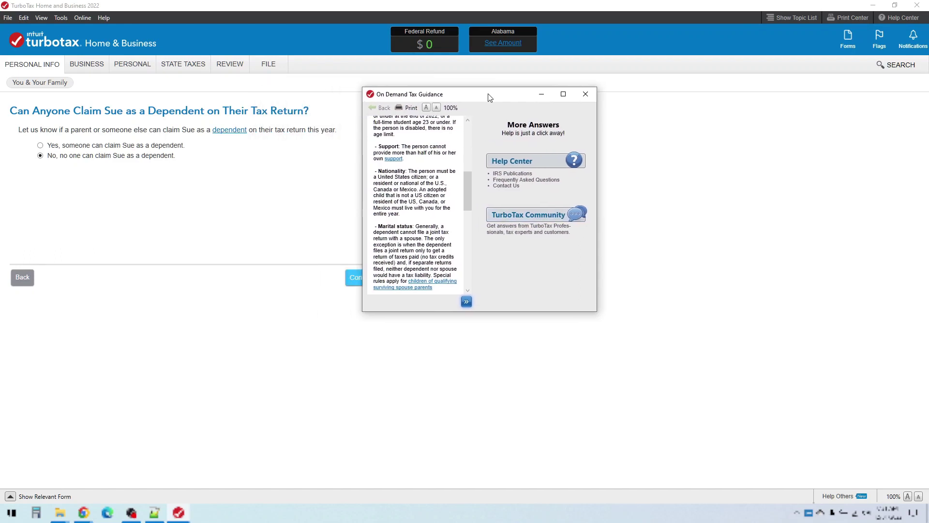
pyautogui.click(585, 94)
# Confirm the spouse is nobody's dependent, no special circumstances, no other-state income, and a supported child.
pyautogui.click(362, 279)
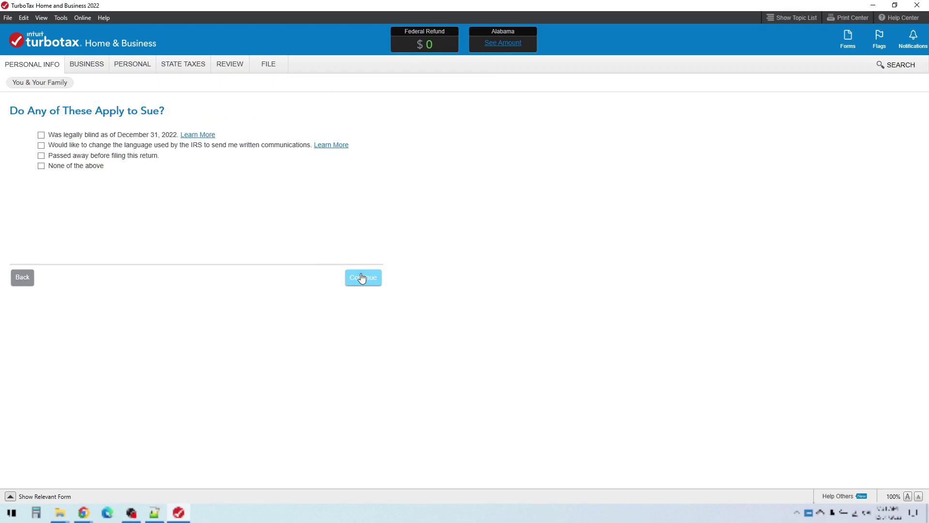
pyautogui.click(80, 166)
pyautogui.click(363, 278)
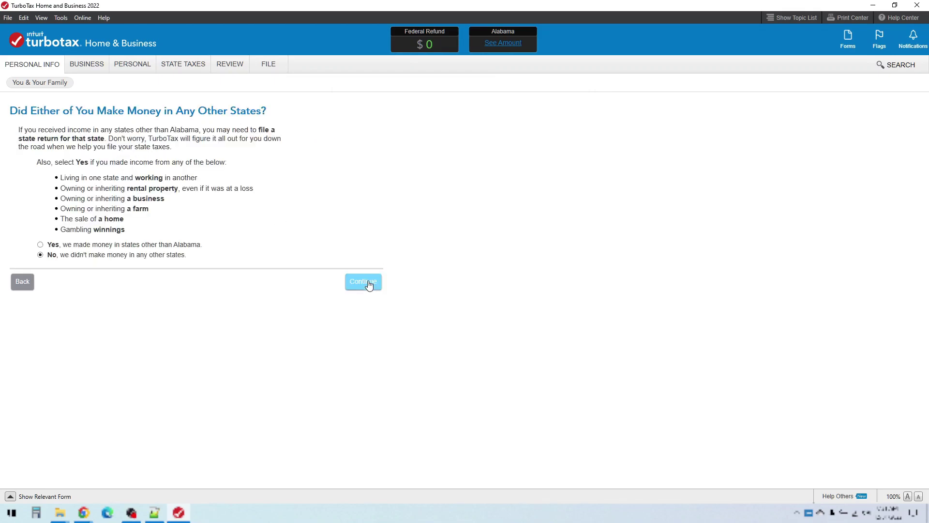
pyautogui.click(364, 284)
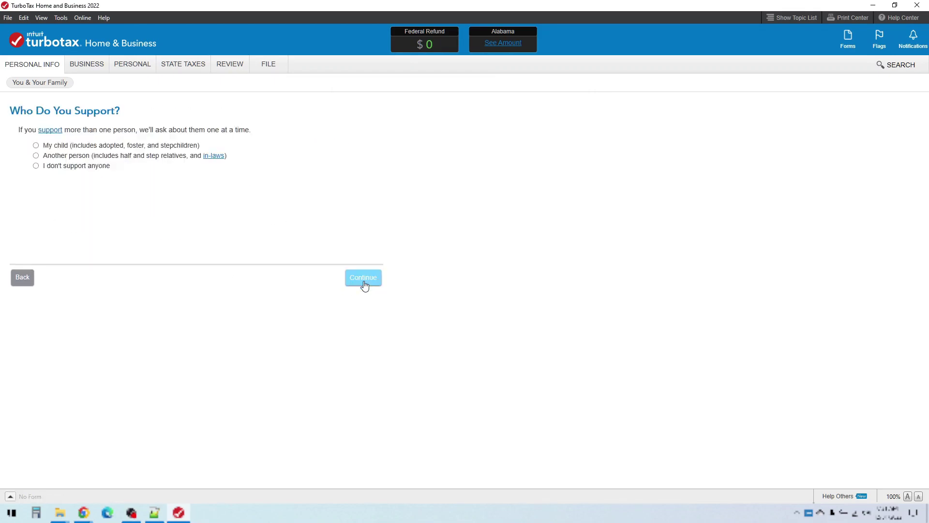
pyautogui.click(72, 146)
pyautogui.click(366, 279)
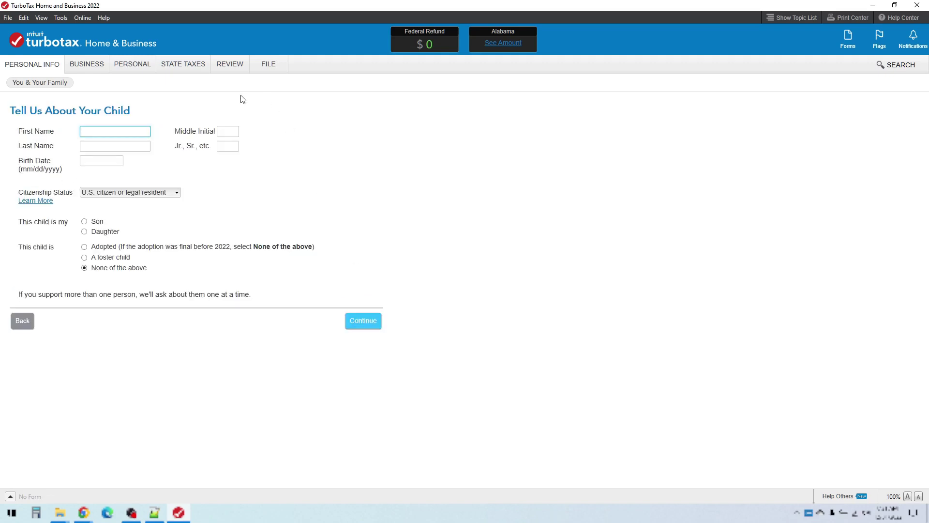
# Visit the Personal Info, Business, Personal, State Taxes and Review sections, returning to Personal Info.
pyautogui.click(35, 66)
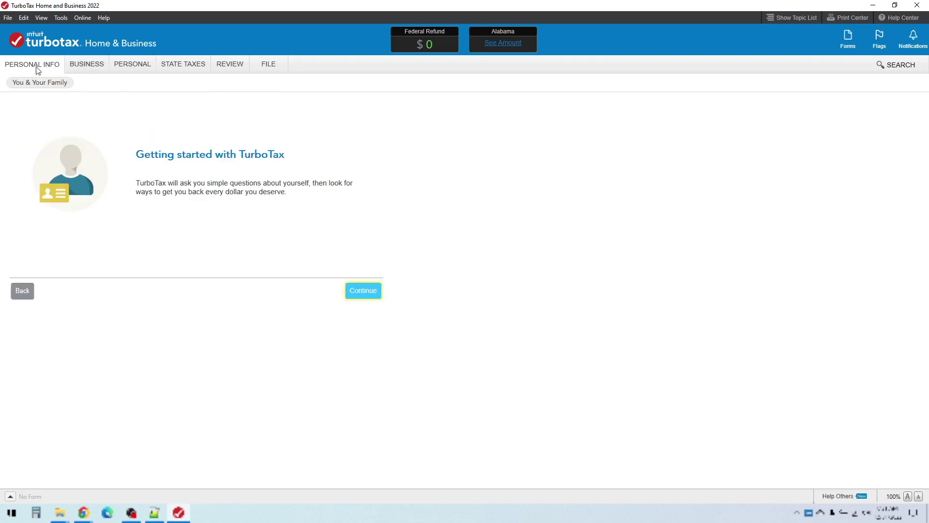
pyautogui.click(89, 68)
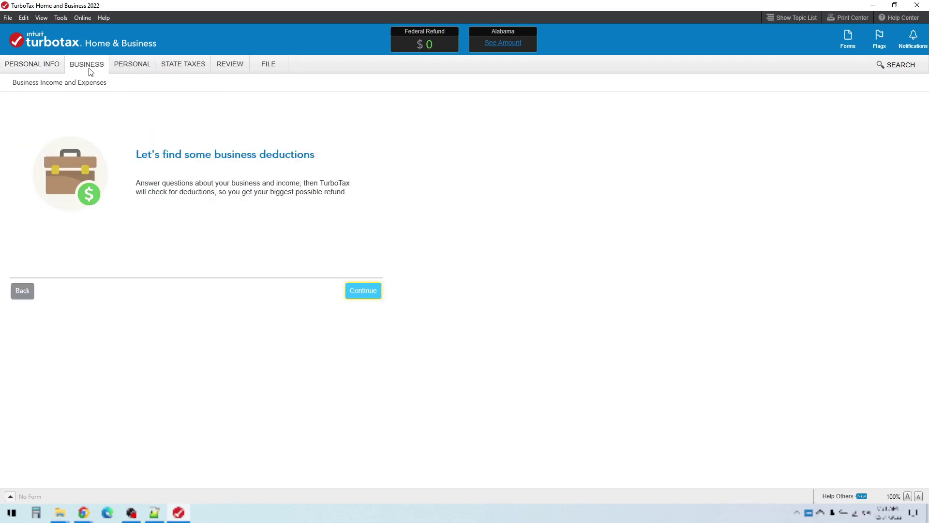
pyautogui.click(135, 72)
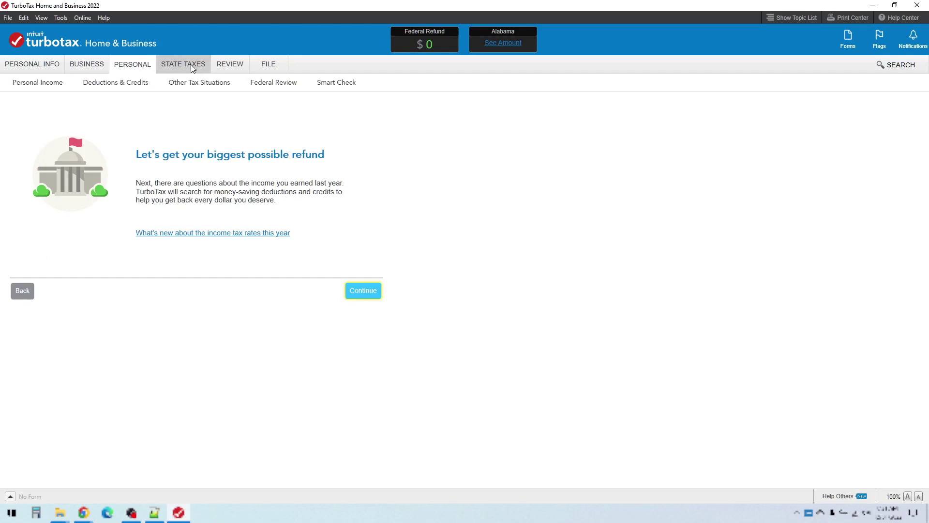
pyautogui.click(191, 65)
pyautogui.click(225, 62)
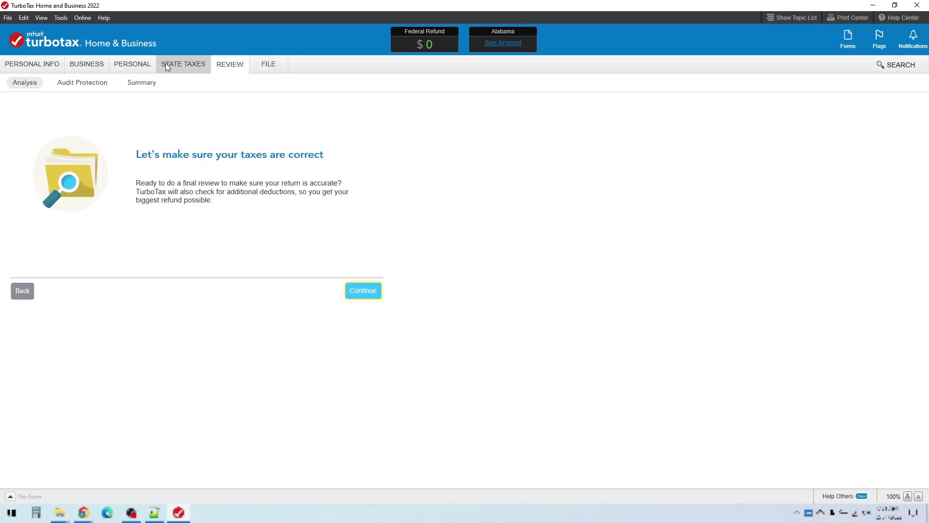
pyautogui.click(126, 65)
pyautogui.click(93, 66)
pyautogui.click(20, 68)
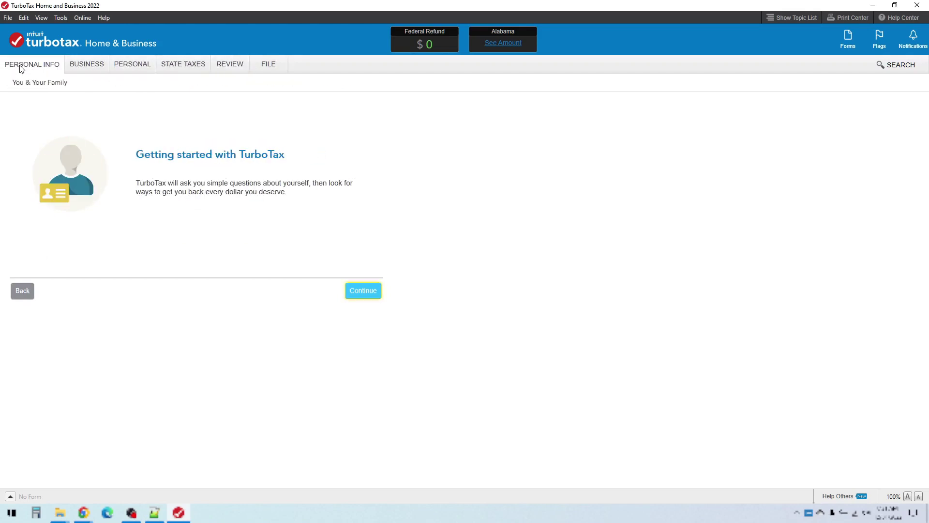
# Rerun the personal info interview, keeping occupation Teacher and Alaska residence, through to the summary.
pyautogui.click(362, 294)
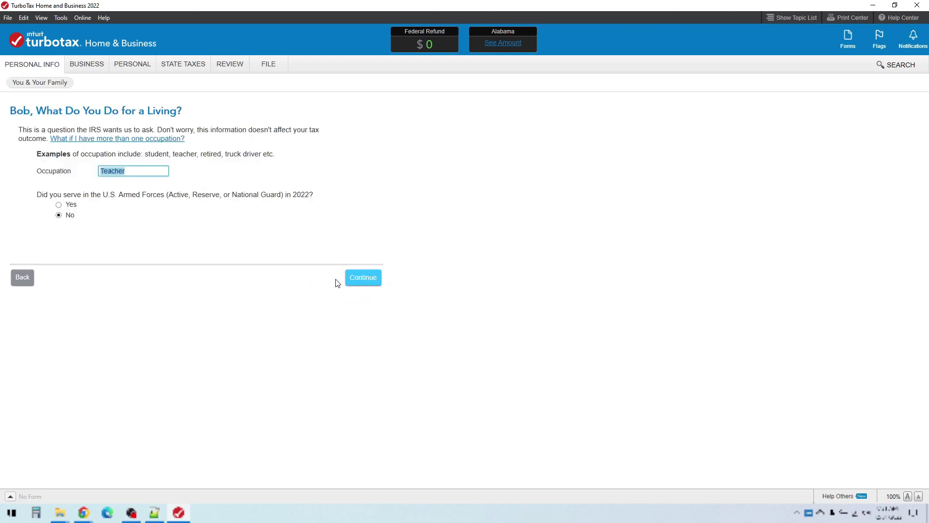
pyautogui.click(370, 283)
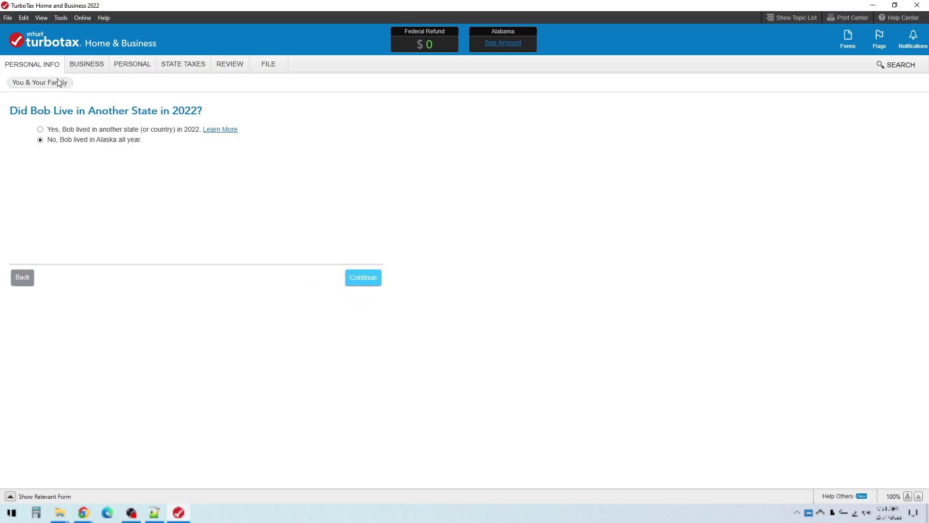
pyautogui.hotkey('alt', 'Left')
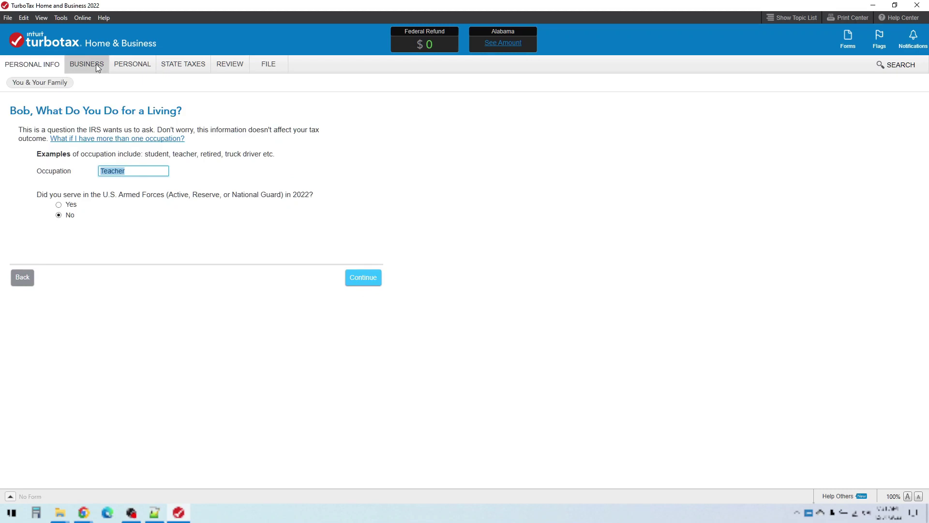
pyautogui.click(96, 67)
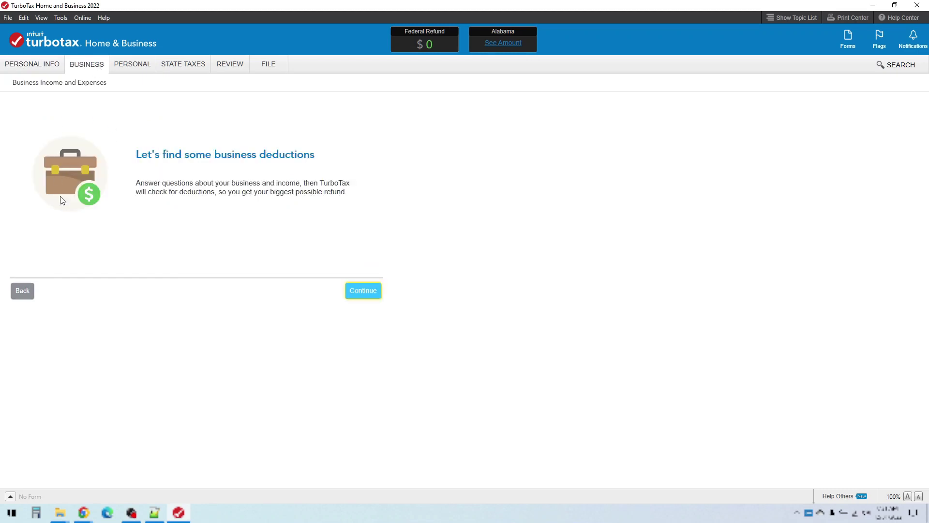
pyautogui.click(49, 69)
pyautogui.click(358, 290)
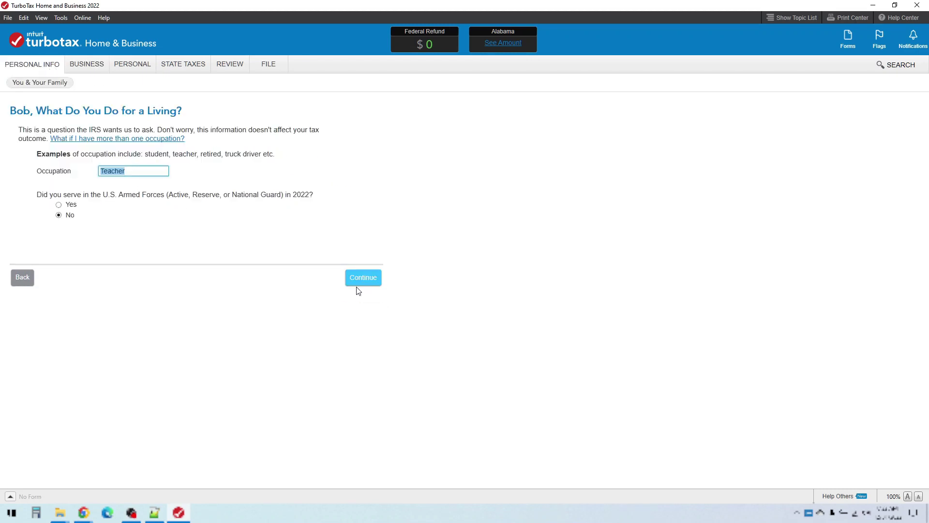
pyautogui.click(364, 277)
pyautogui.click(364, 278)
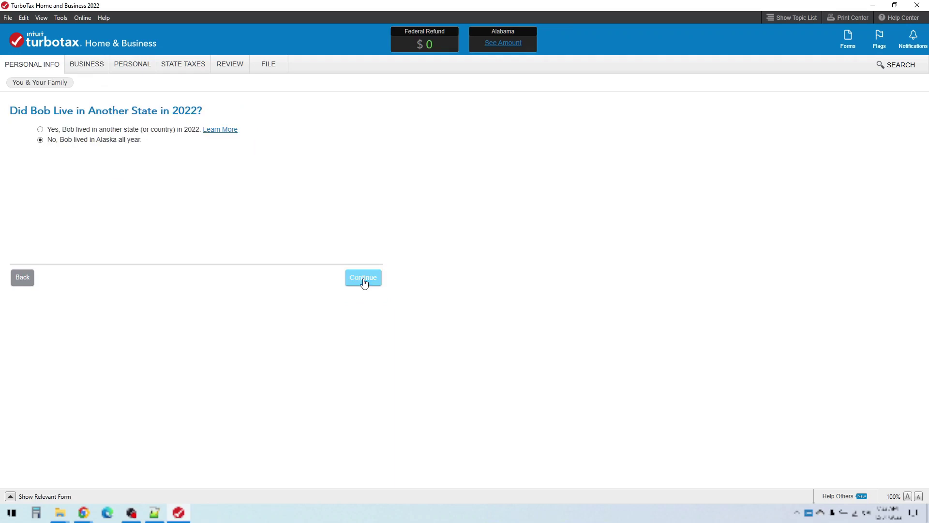
pyautogui.click(363, 278)
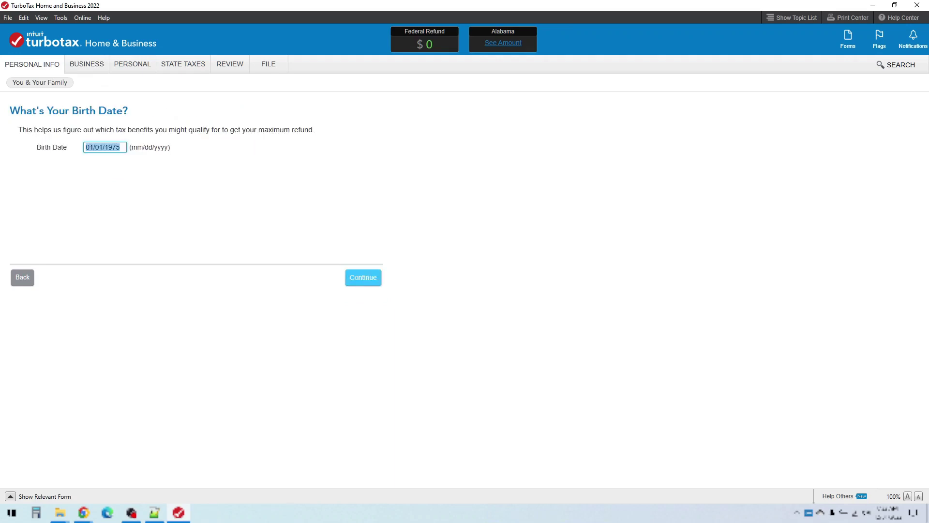
pyautogui.press('Return')
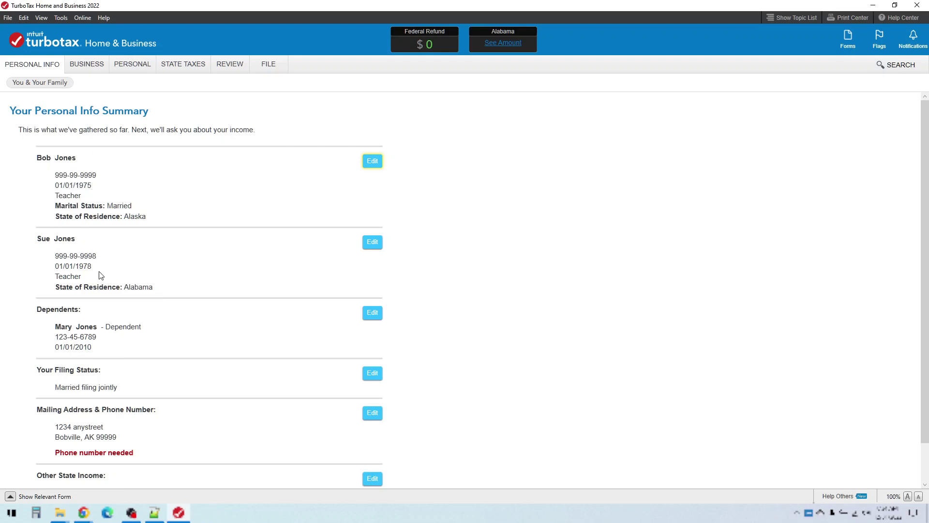
# Scroll through the Personal Info Summary to review both spouses, the dependent and joint filing.
pyautogui.scroll(-1, 100, 275)
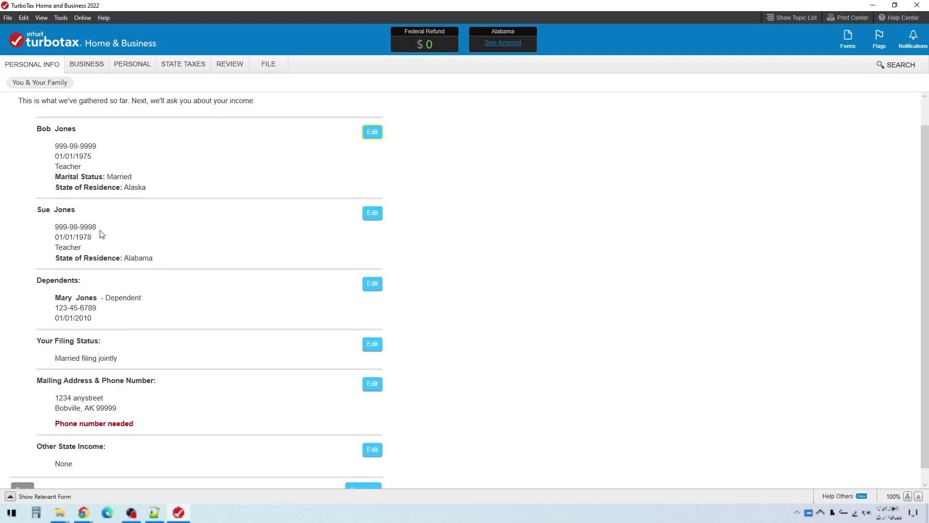
pyautogui.scroll(1, 100, 233)
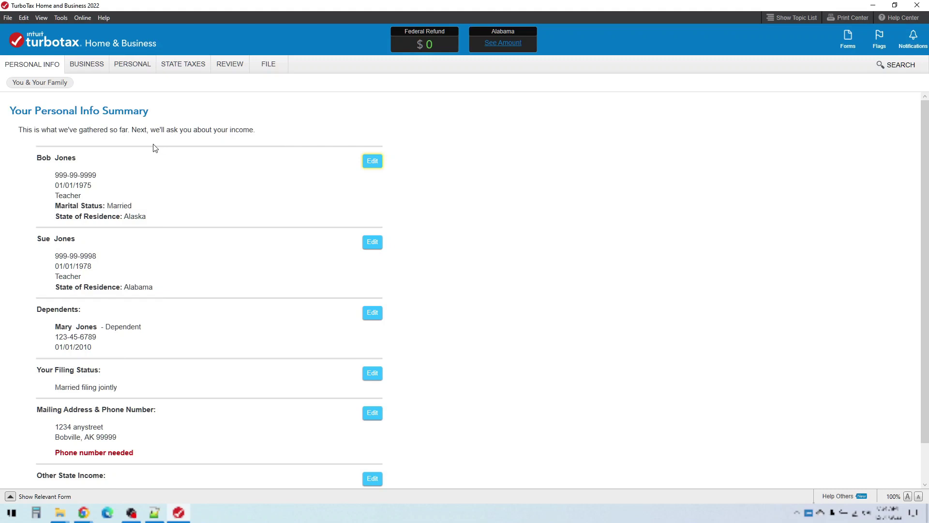
pyautogui.scroll(-1, 155, 148)
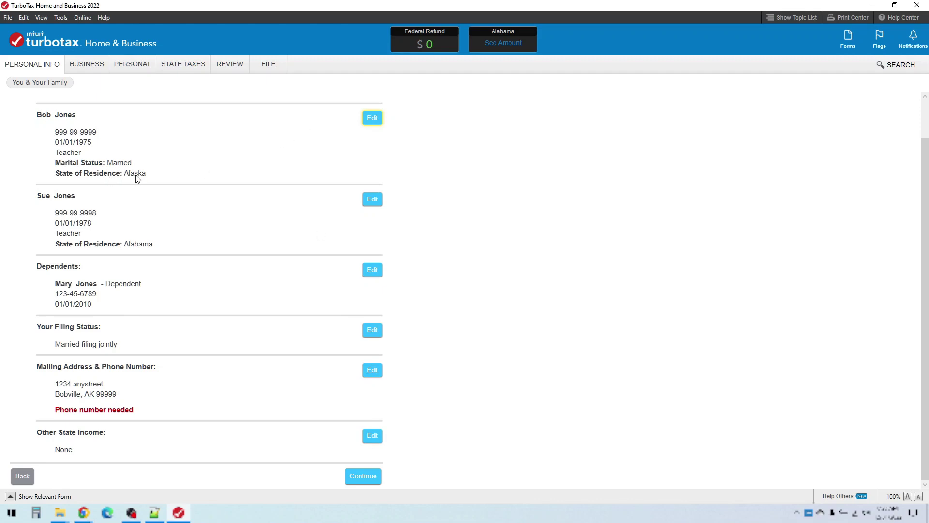
# Change the first taxpayer's state of residence to Alabama, keeping joint married status, and return to the summary.
pyautogui.click(372, 119)
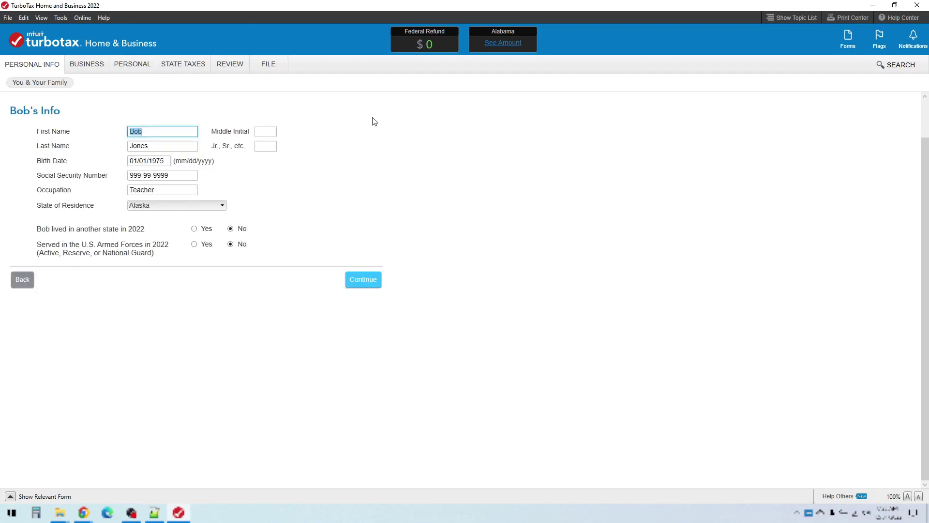
pyautogui.click(188, 205)
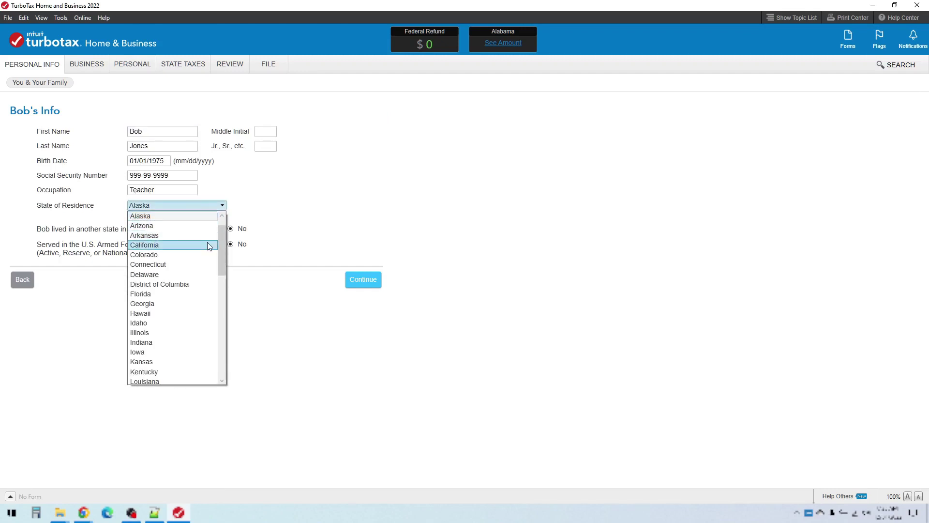
pyautogui.scroll(1, 213, 250)
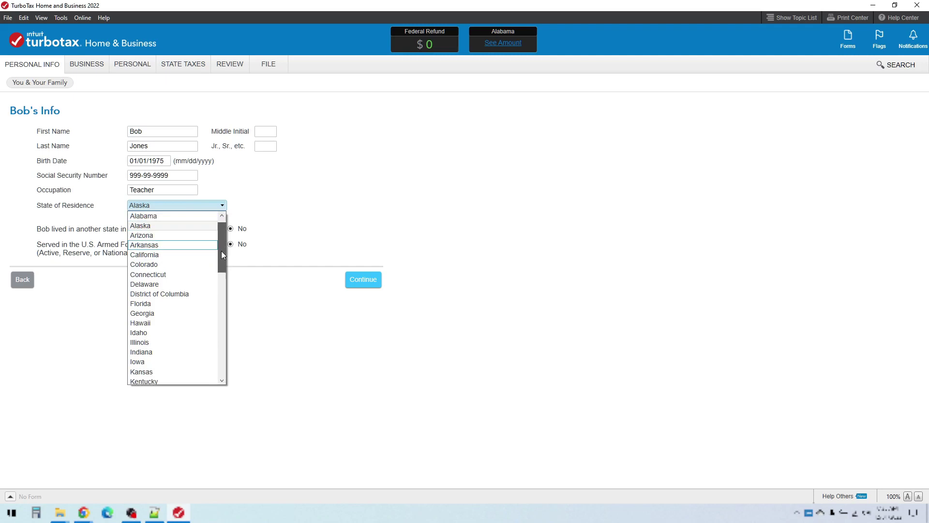
pyautogui.click(164, 218)
pyautogui.click(356, 283)
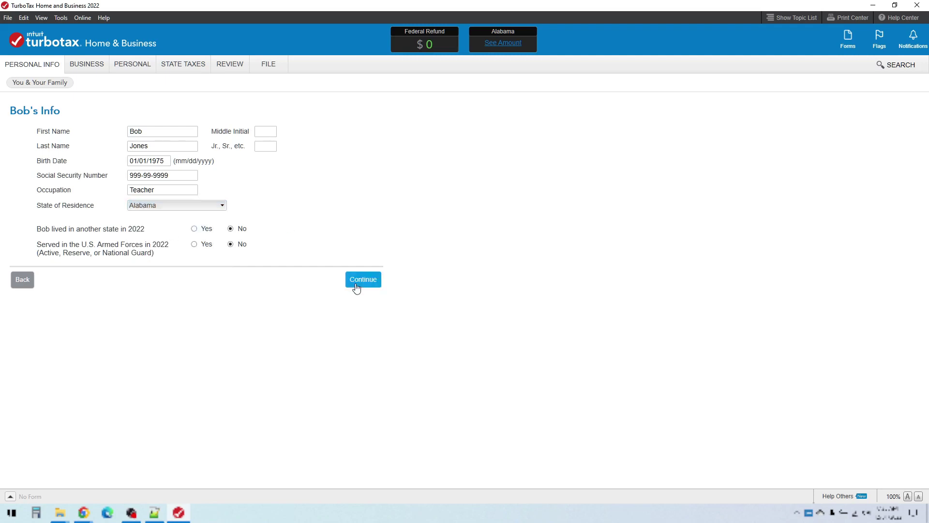
pyautogui.click(357, 284)
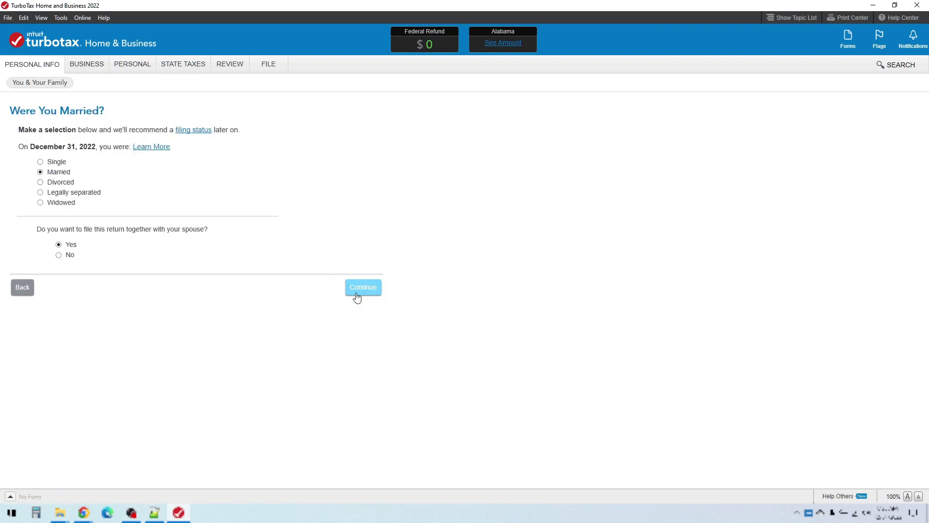
pyautogui.click(359, 290)
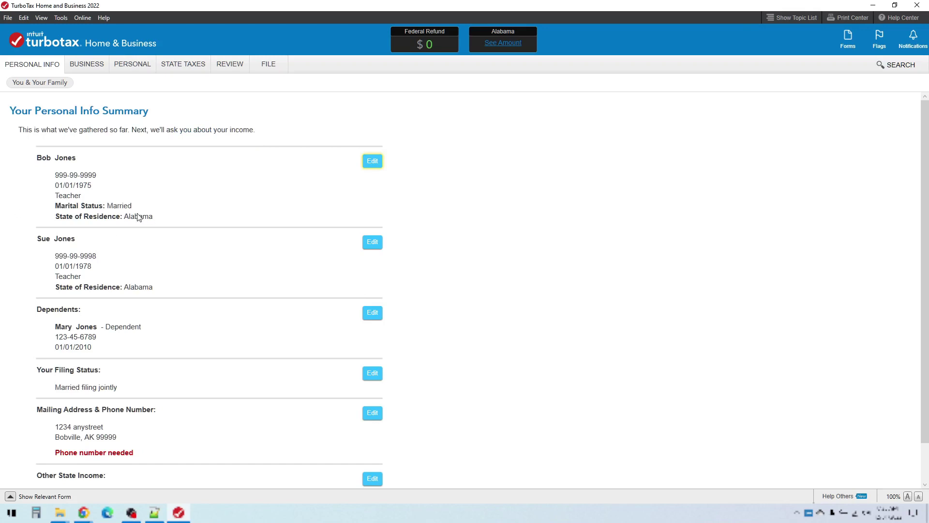
pyautogui.scroll(-2, 162, 278)
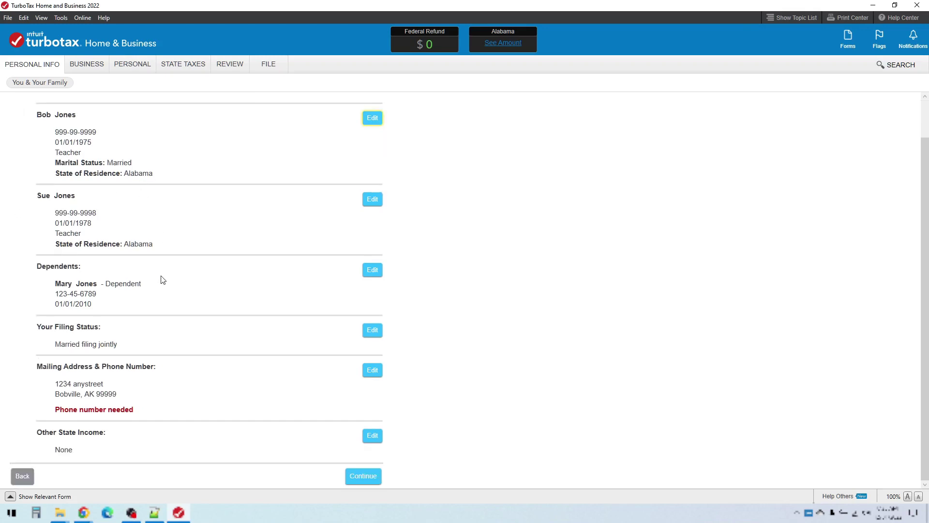
pyautogui.click(372, 274)
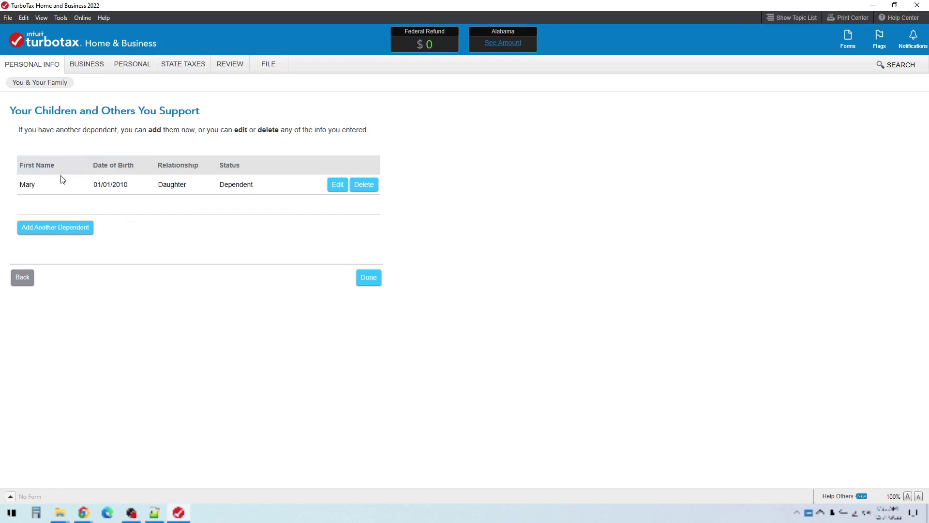
pyautogui.click(56, 230)
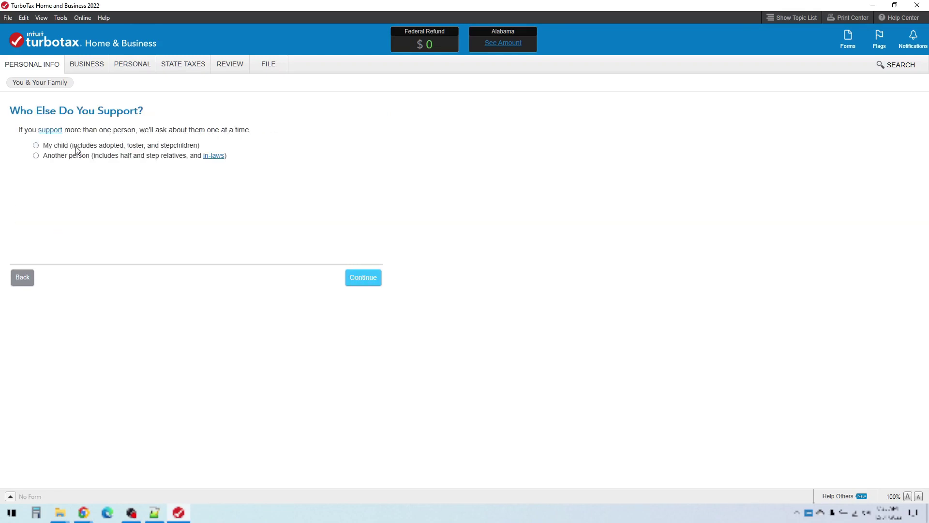
pyautogui.click(91, 156)
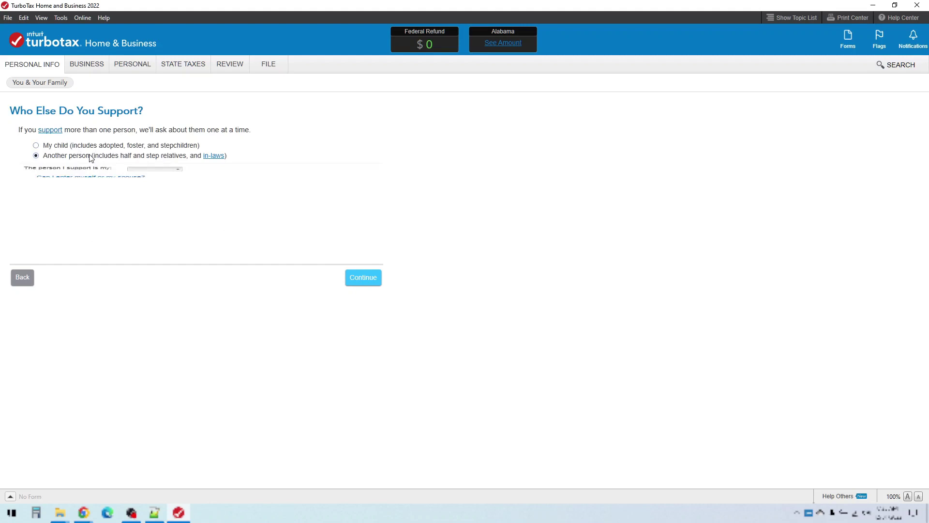
pyautogui.click(91, 146)
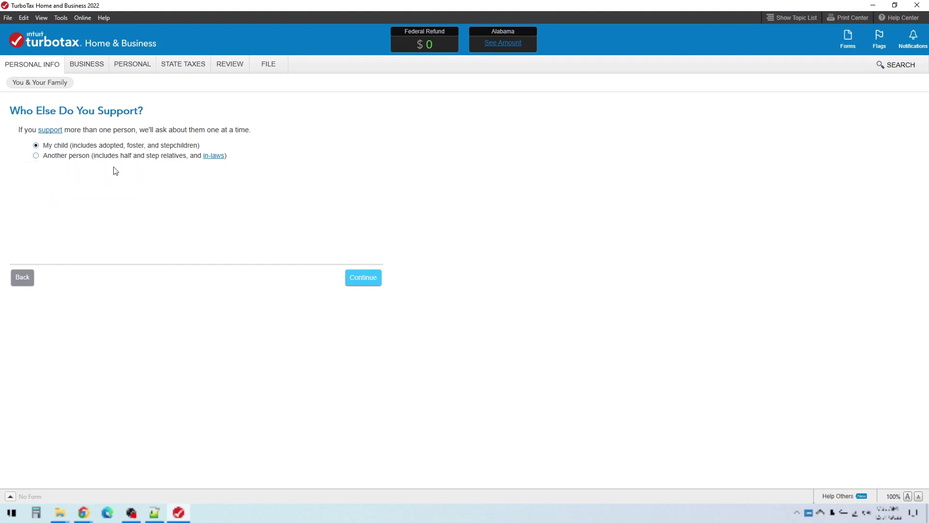
pyautogui.click(367, 280)
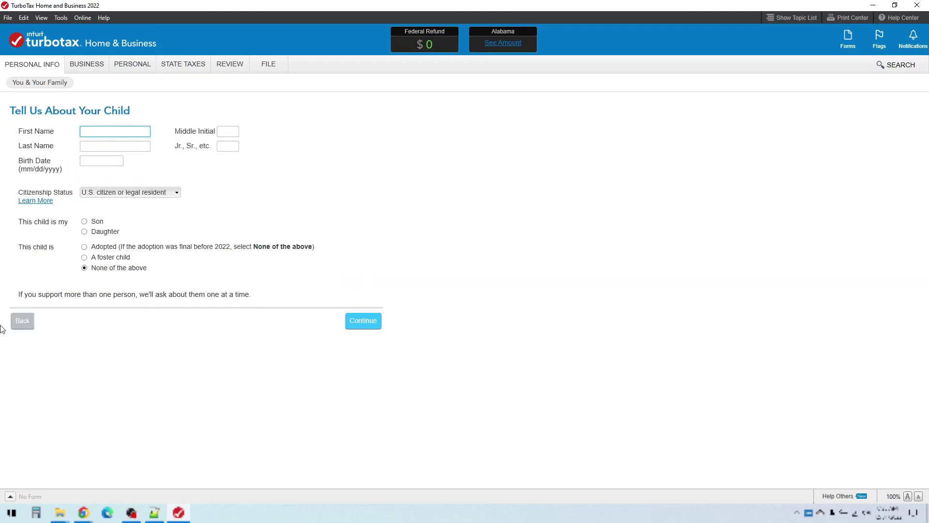
pyautogui.click(21, 322)
pyautogui.click(24, 279)
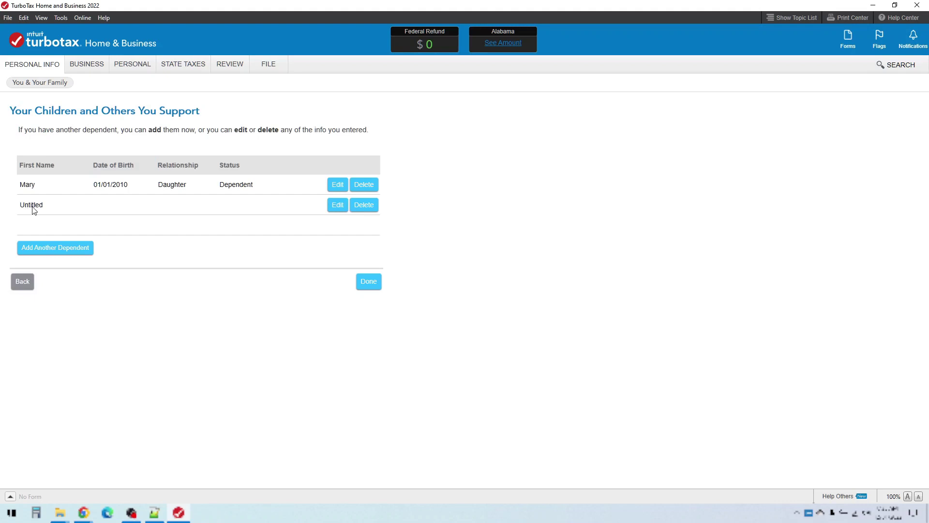
pyautogui.click(363, 205)
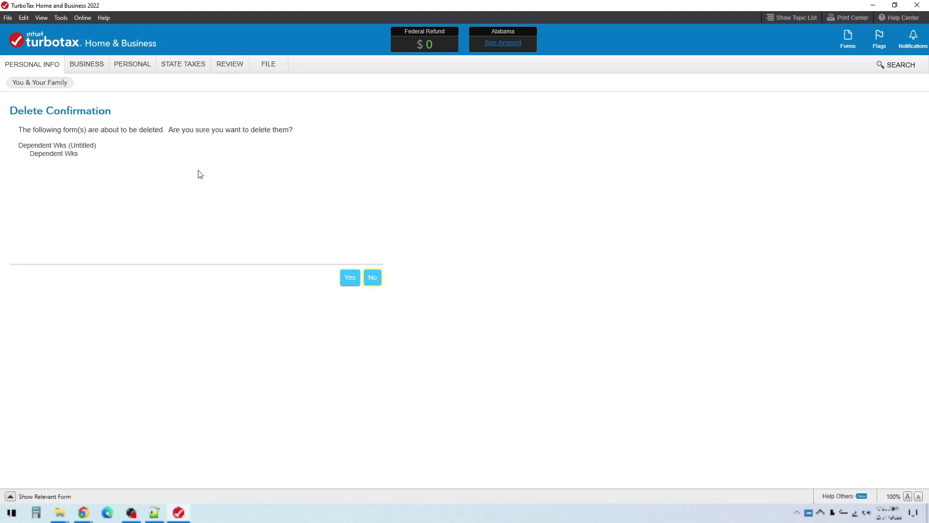
pyautogui.click(351, 281)
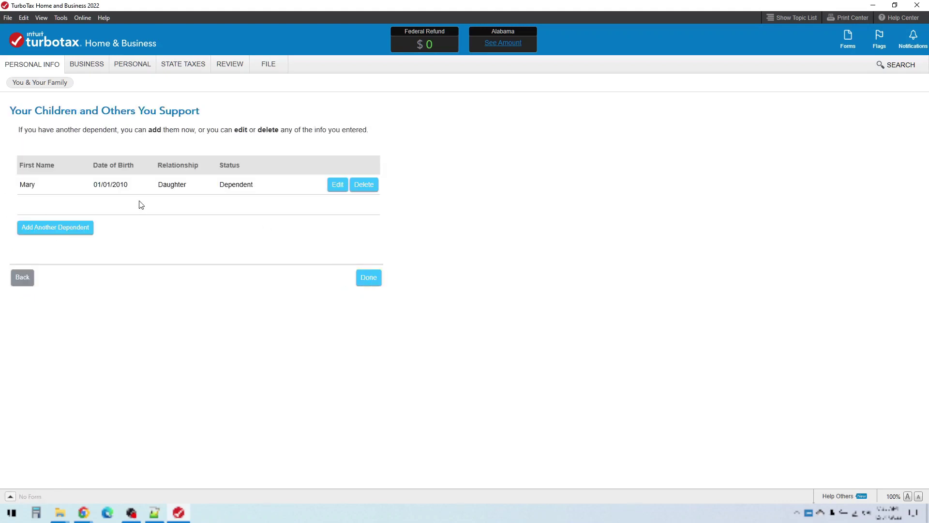
# Finish the dependents section and move on from personal info to the Business section.
pyautogui.click(370, 277)
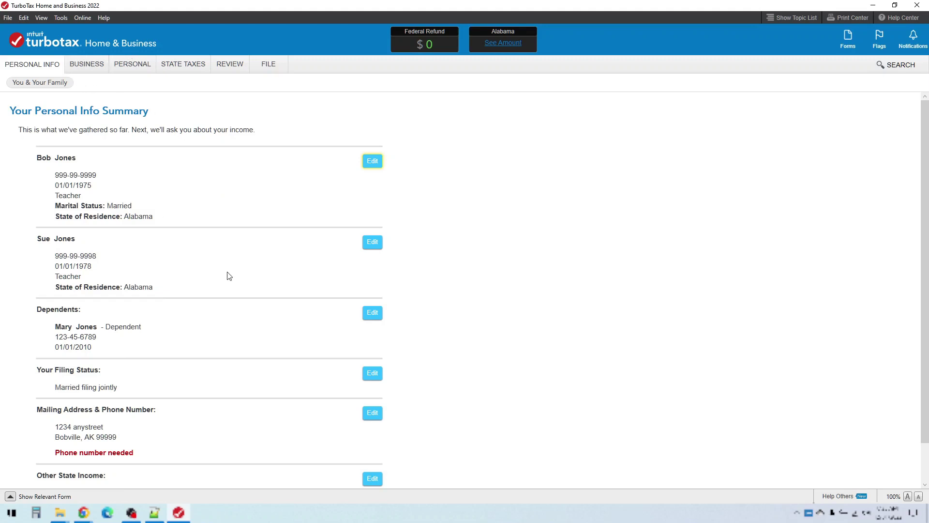
pyautogui.scroll(-2, 228, 285)
pyautogui.click(364, 476)
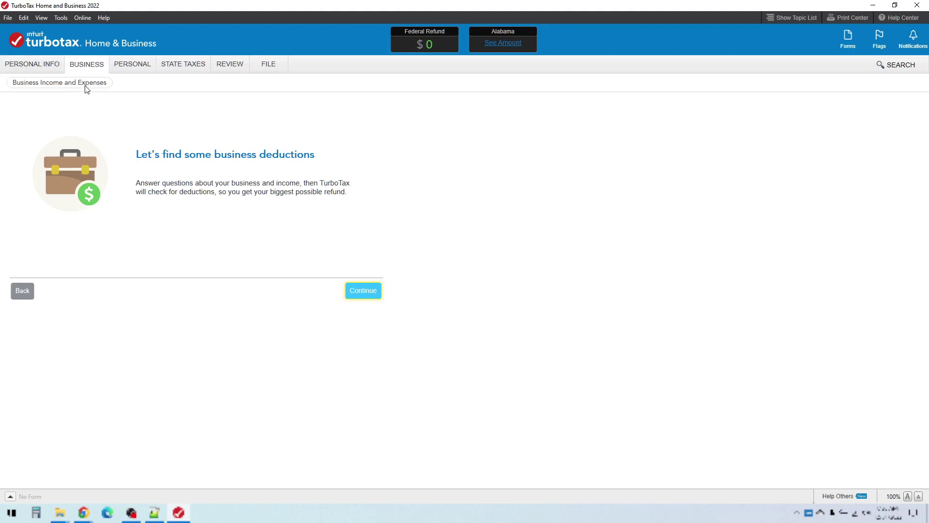
# Start the personal income interview with 'Walk me through everything', pass the W-2 and EIN pages, then go back.
pyautogui.click(131, 70)
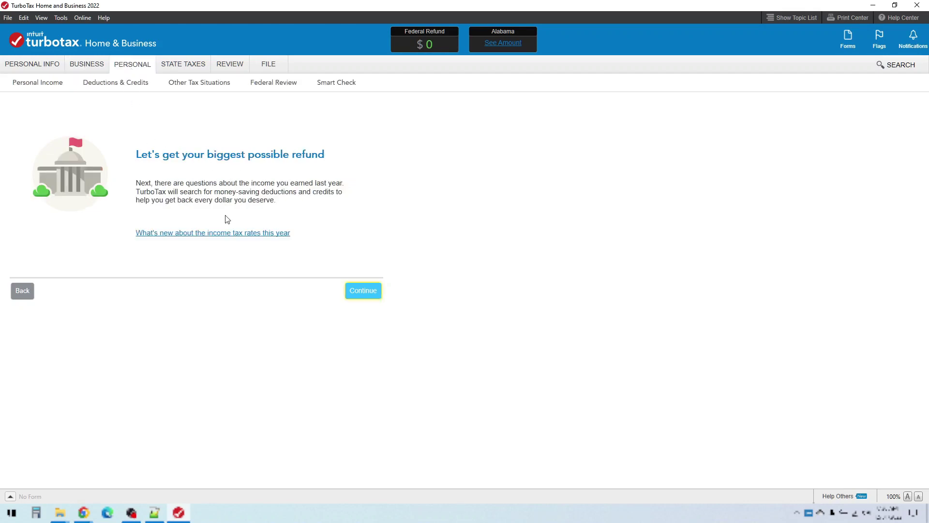
pyautogui.click(365, 292)
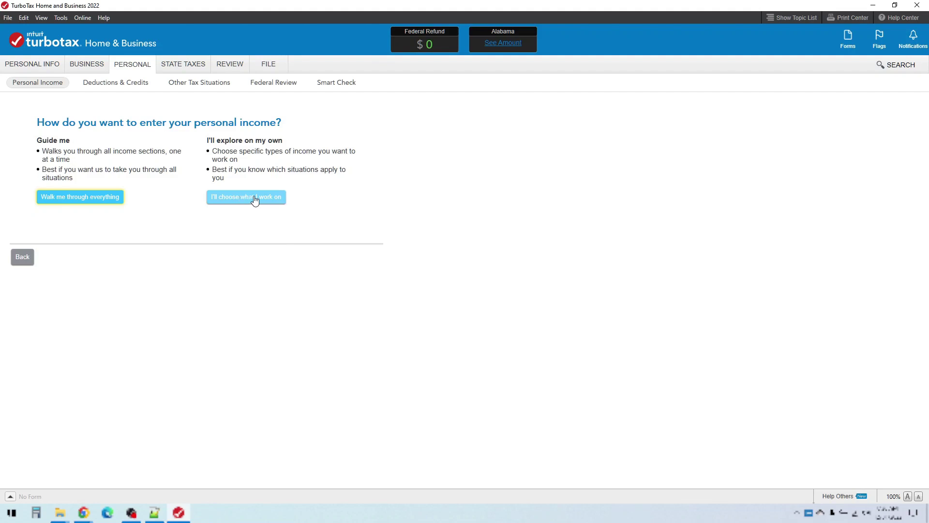
pyautogui.click(75, 197)
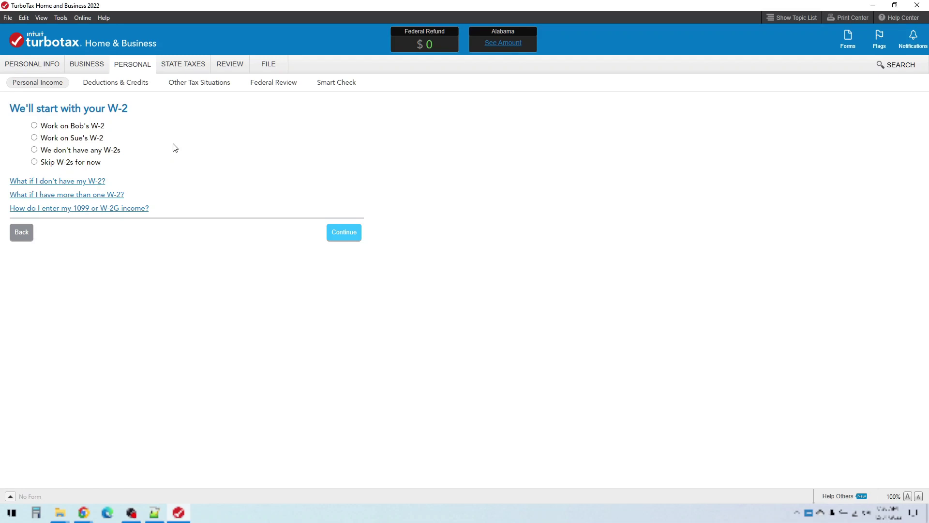
pyautogui.click(344, 232)
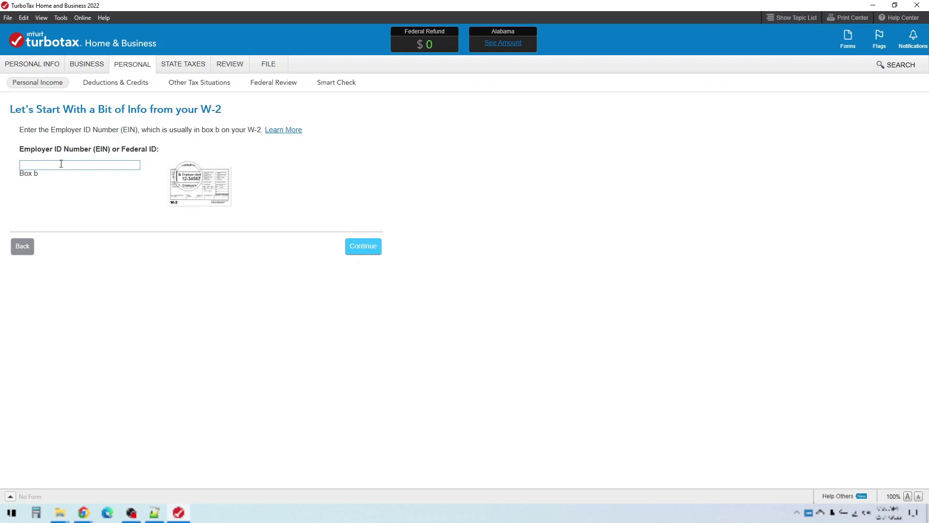
pyautogui.click(361, 245)
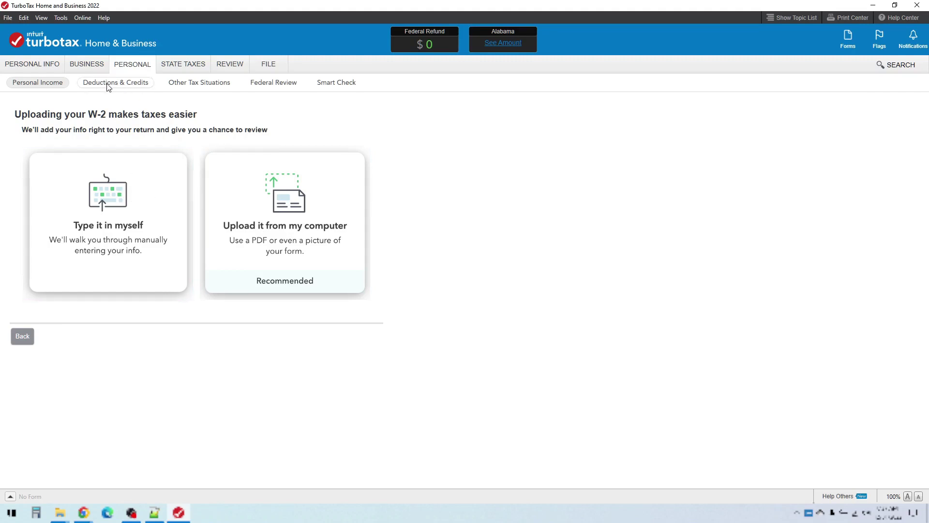
pyautogui.click(45, 83)
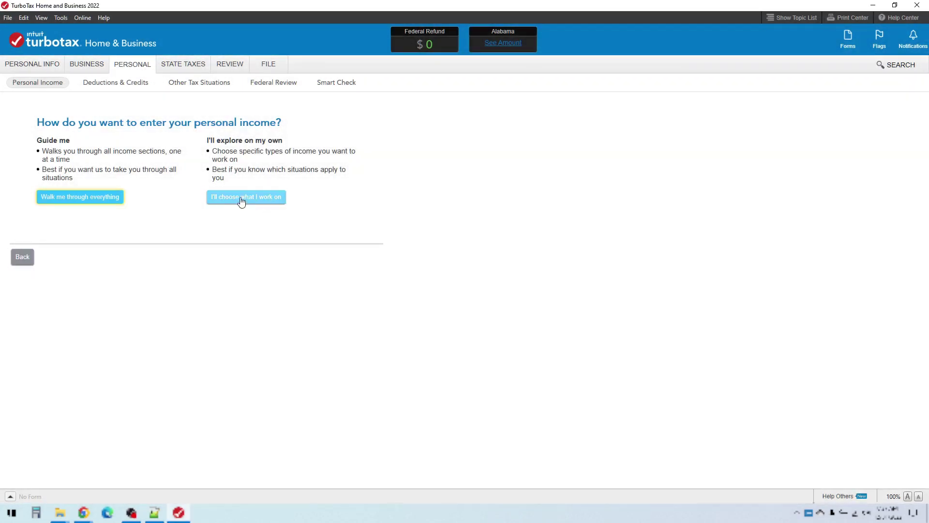
pyautogui.click(241, 202)
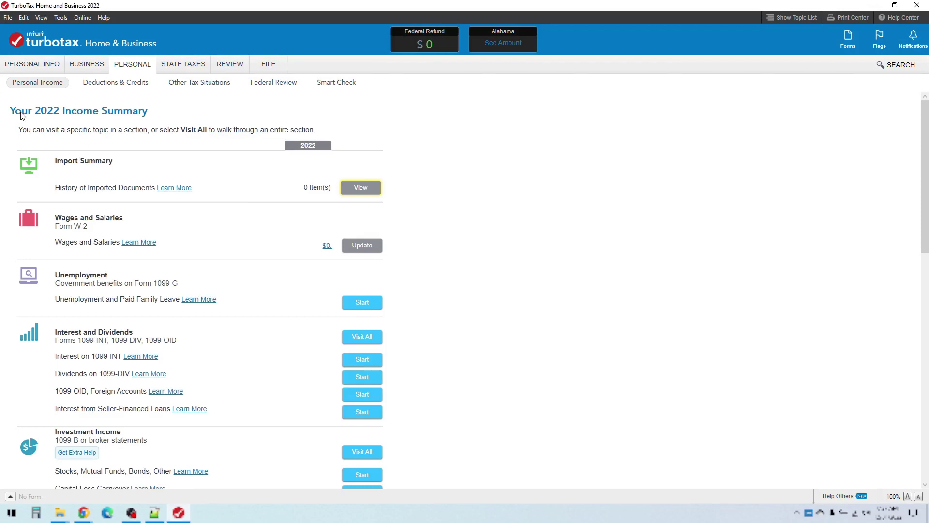
pyautogui.scroll(-1, 104, 143)
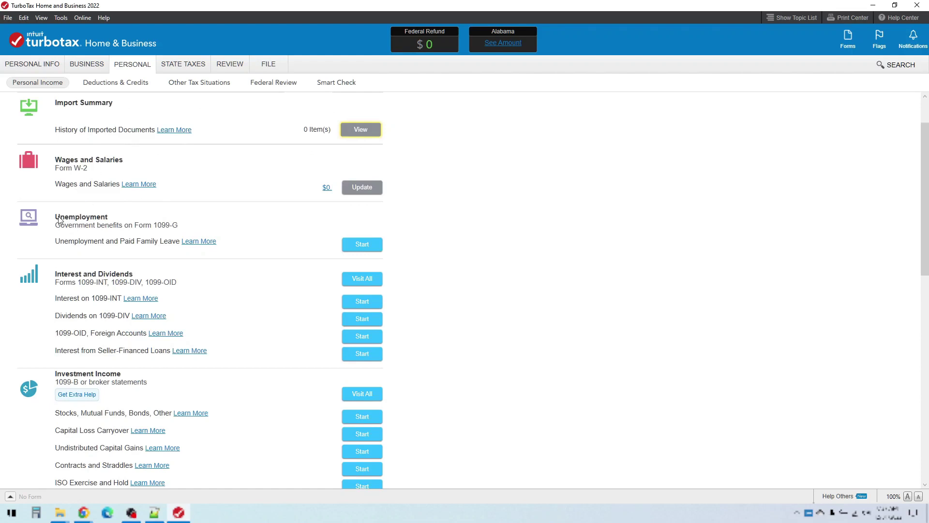
pyautogui.scroll(-1, 82, 239)
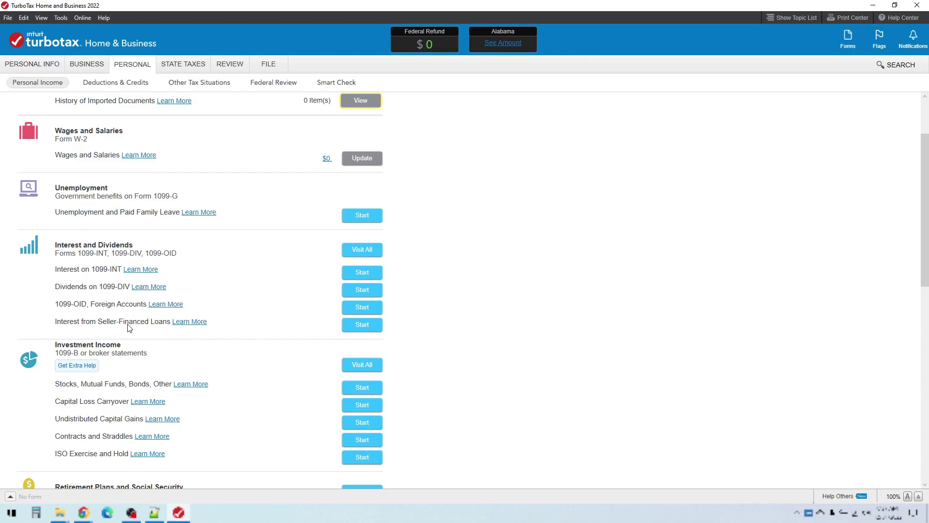
pyautogui.scroll(-2, 129, 328)
pyautogui.scroll(-3, 173, 321)
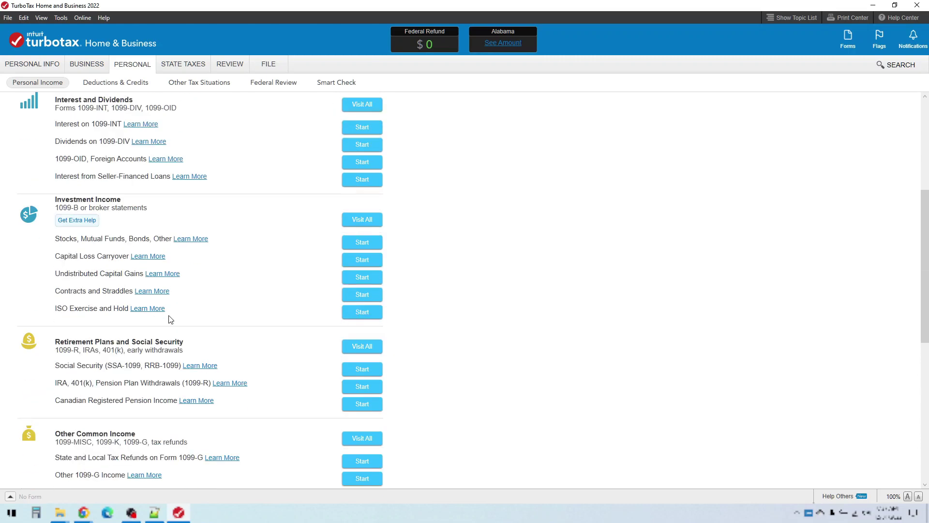
pyautogui.scroll(-3, 145, 380)
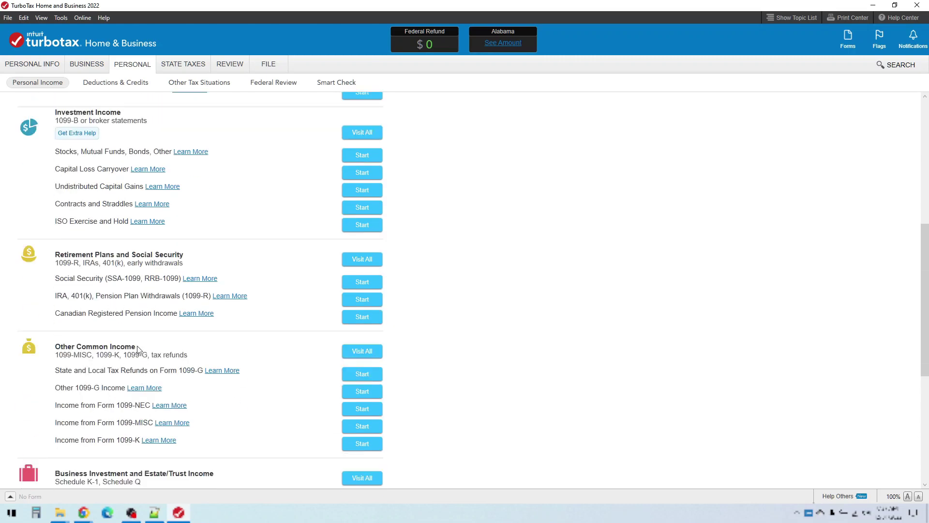
pyautogui.scroll(-3, 136, 398)
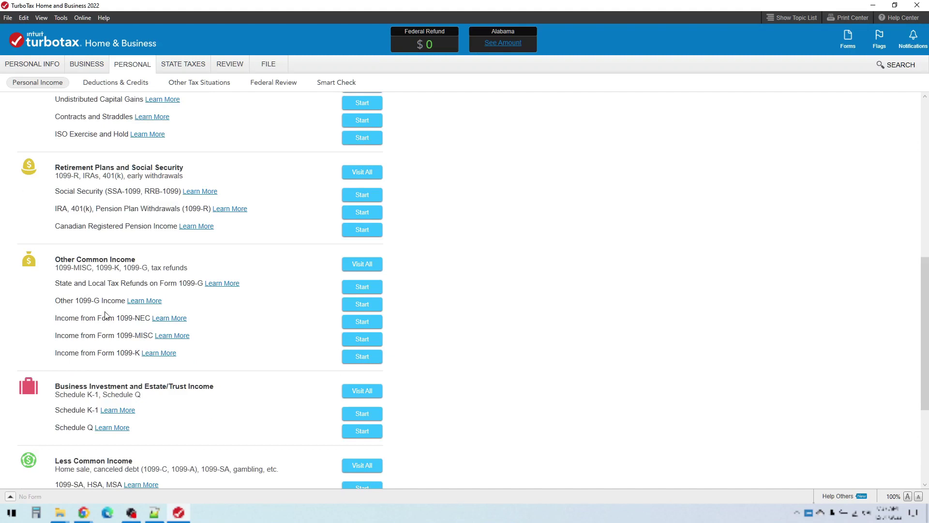
pyautogui.scroll(-6, 108, 329)
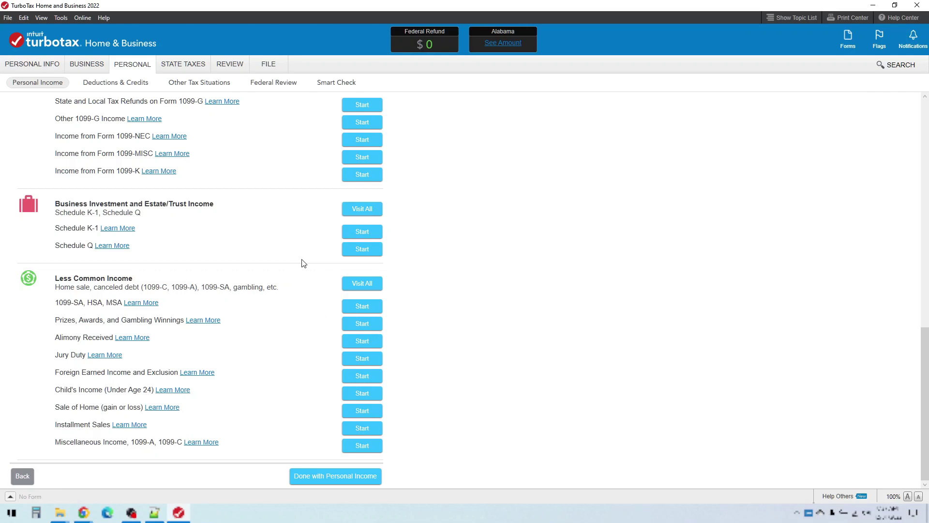
pyautogui.scroll(15, 301, 262)
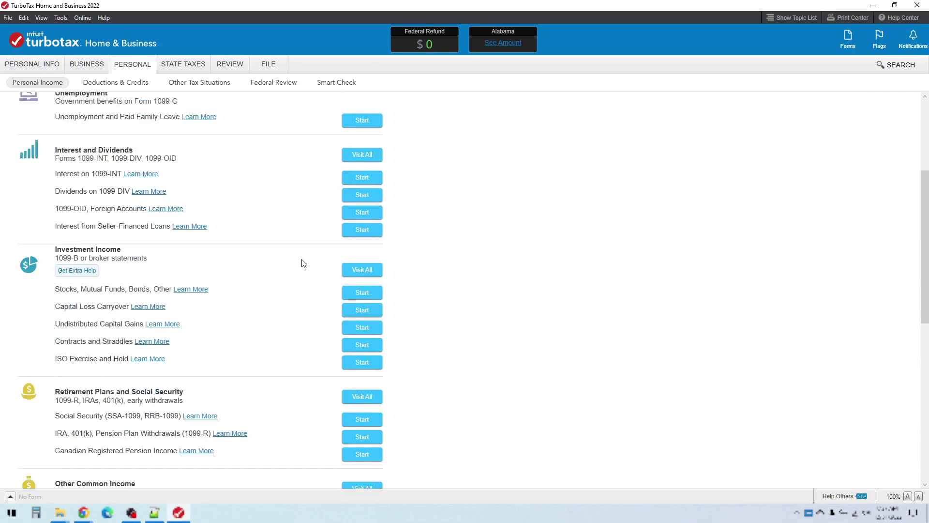
# Open Deductions & Credits, choose 'I'll choose what I work on', and browse the topic list.
pyautogui.click(117, 88)
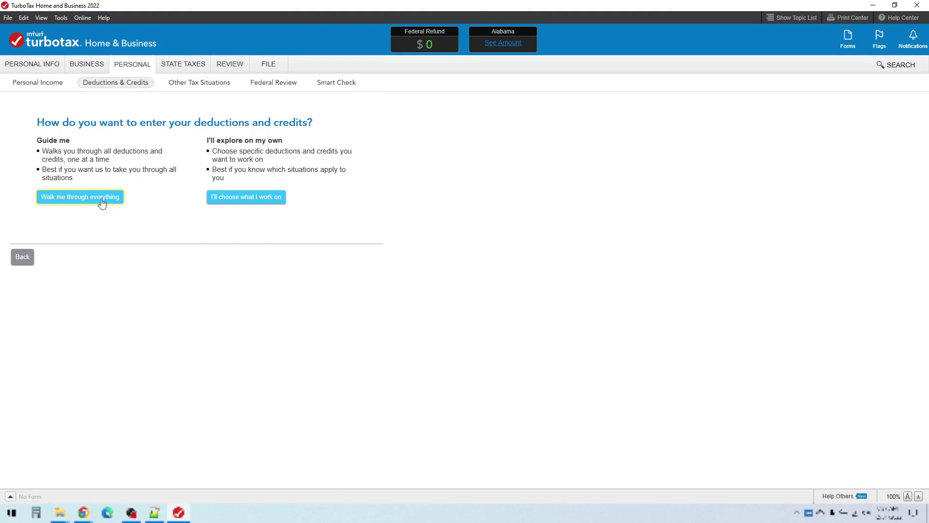
pyautogui.click(245, 198)
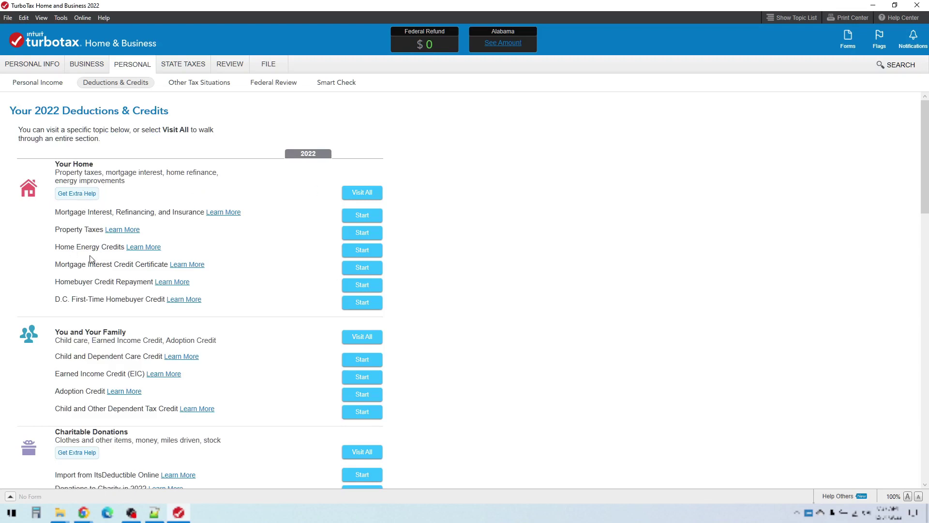
pyautogui.scroll(-7, 90, 258)
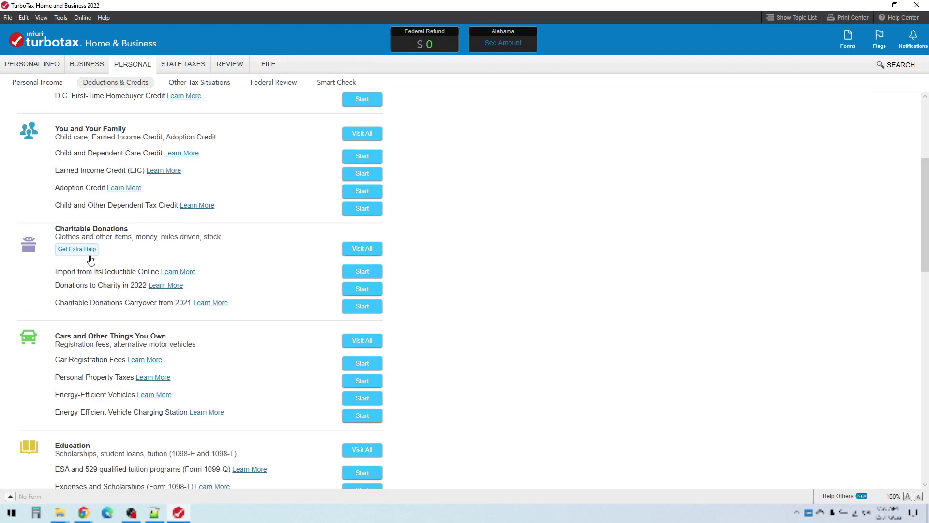
pyautogui.scroll(-9, 90, 258)
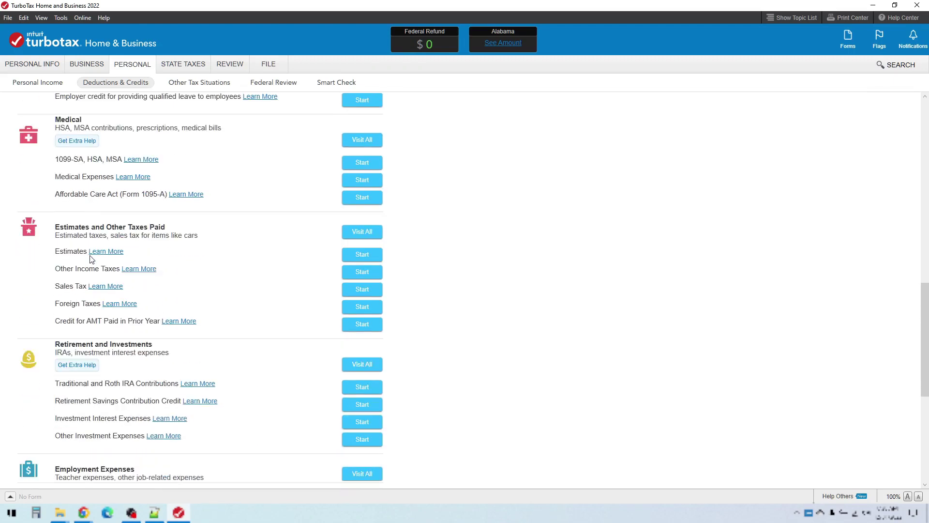
# Switch to the Other Tax Situations list and scroll through it.
pyautogui.click(184, 83)
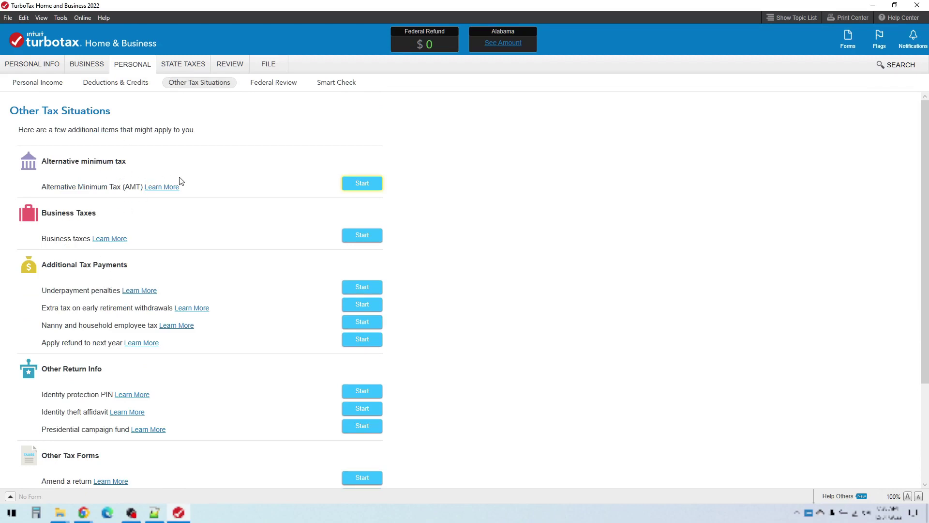
pyautogui.scroll(-2, 197, 191)
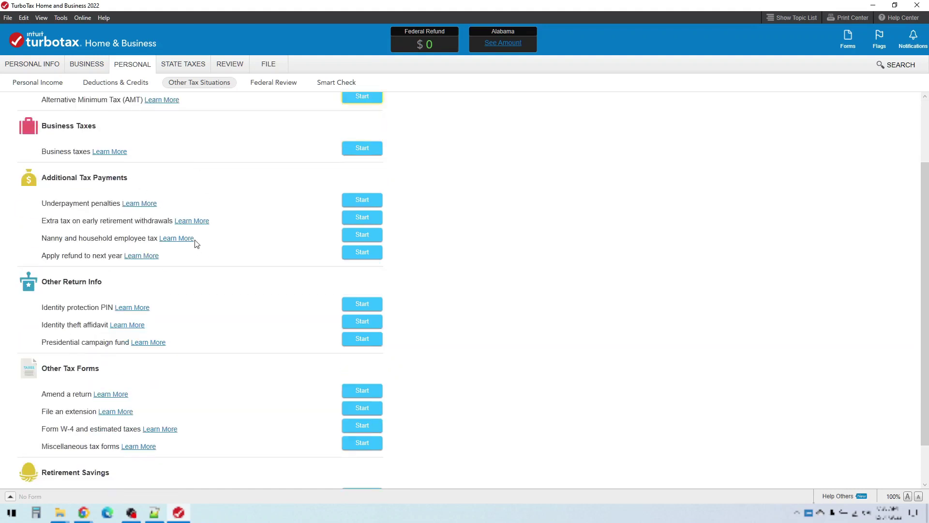
pyautogui.scroll(2, 197, 243)
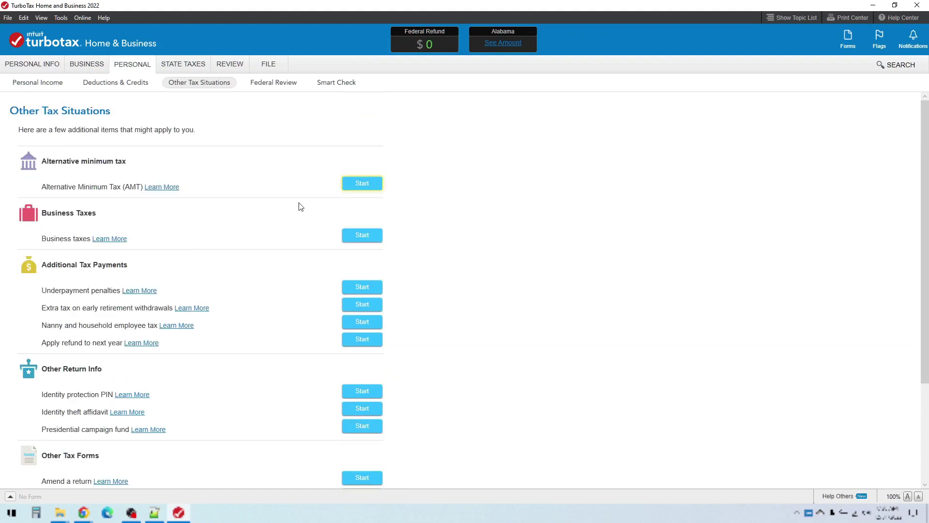
# Step through Federal Review and Smart Check, then go to the State Taxes section.
pyautogui.click(269, 85)
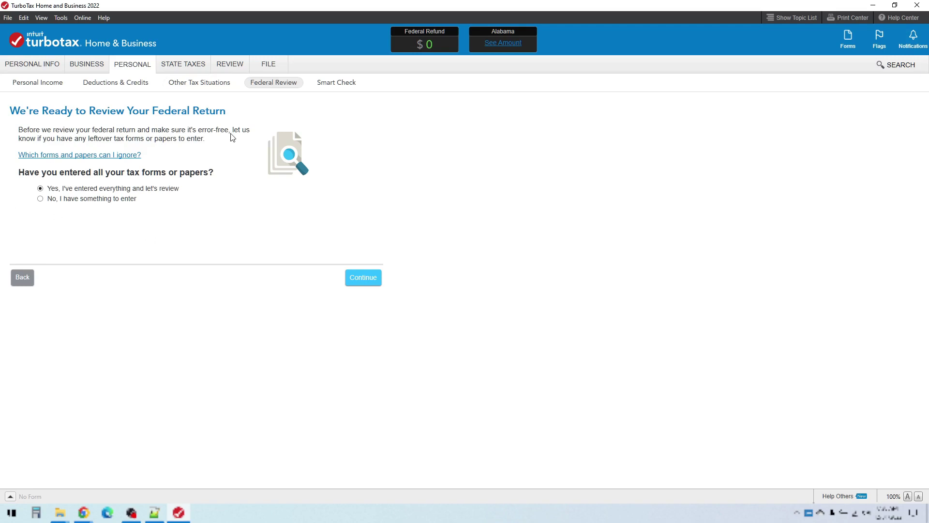
pyautogui.click(323, 85)
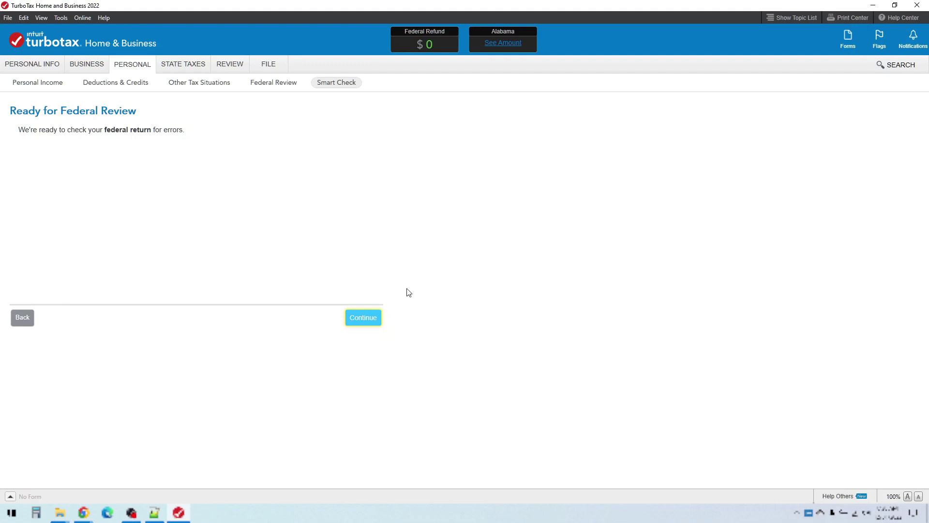
pyautogui.click(177, 65)
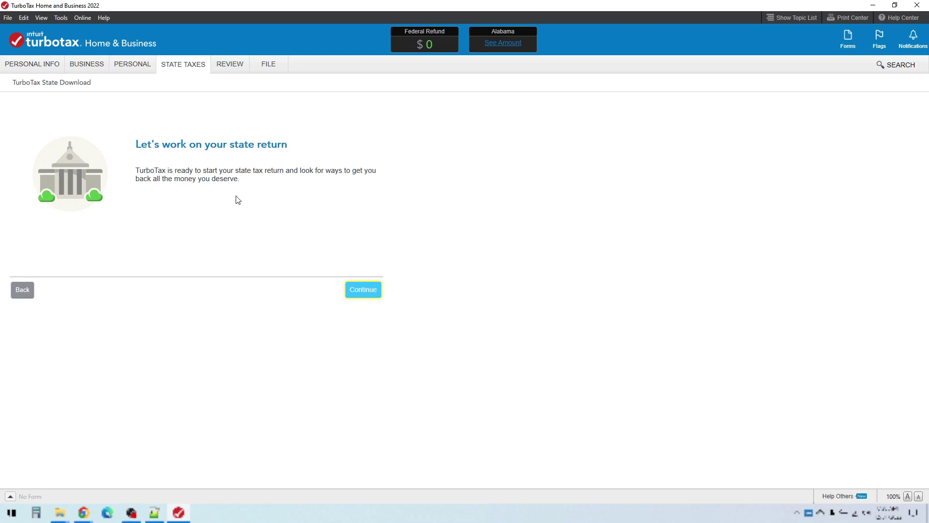
# Visit the Review and File sections, then return through State Taxes to Personal Info.
pyautogui.click(239, 67)
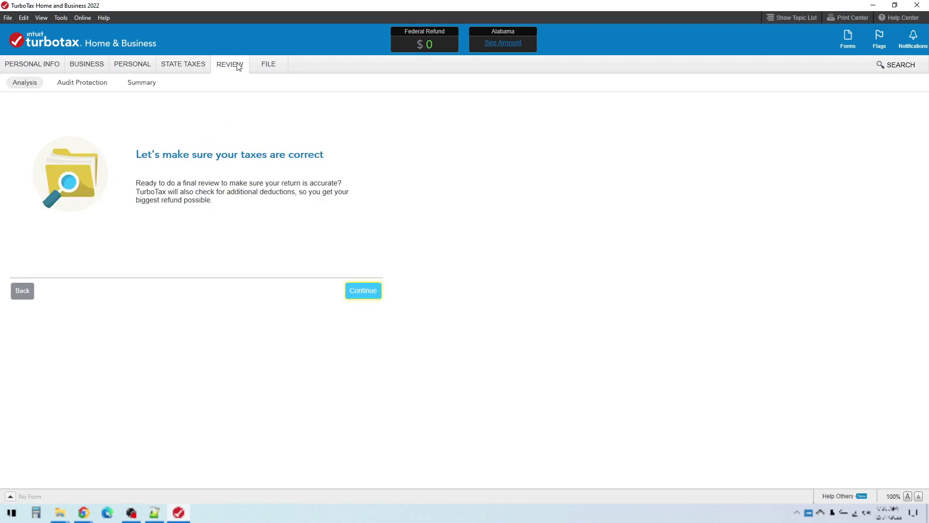
pyautogui.click(272, 65)
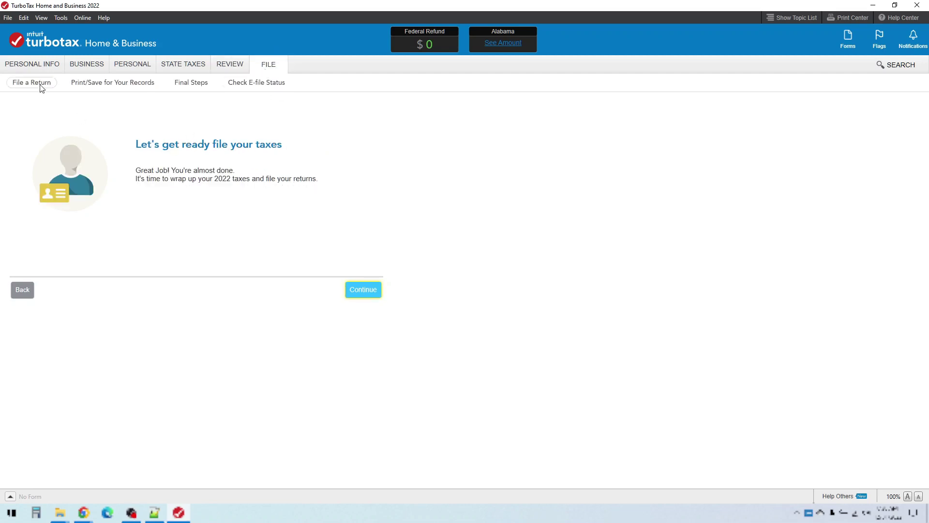
pyautogui.click(226, 66)
pyautogui.click(191, 67)
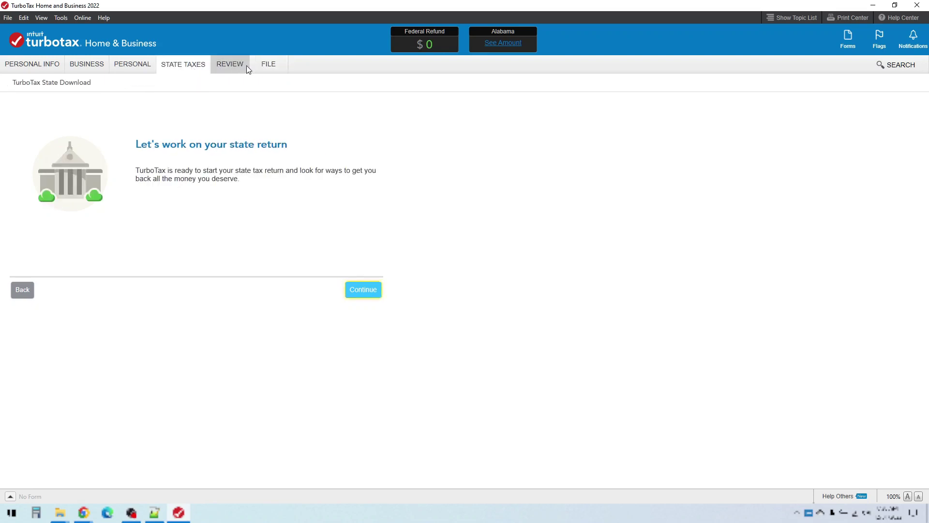
pyautogui.click(32, 65)
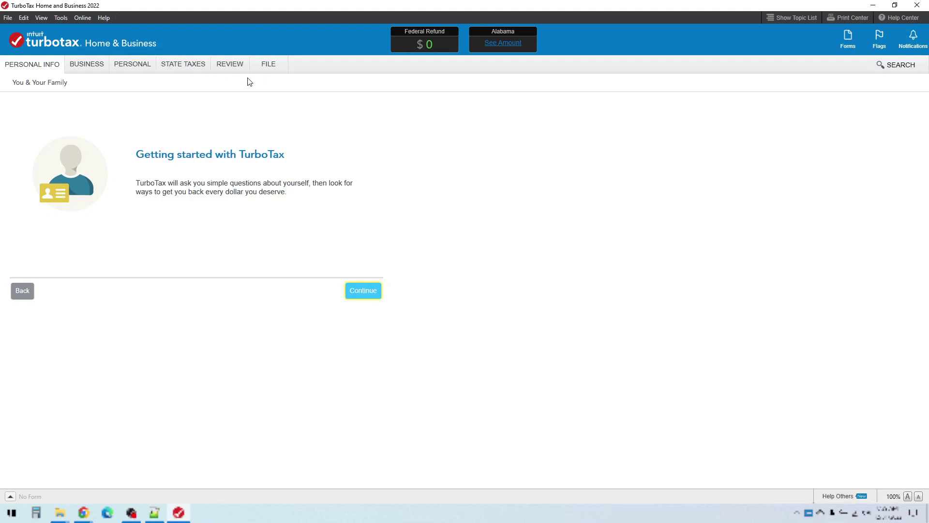
# Show the full interview topic list, scroll through it, and close it.
pyautogui.click(782, 20)
pyautogui.scroll(-4, 392, 193)
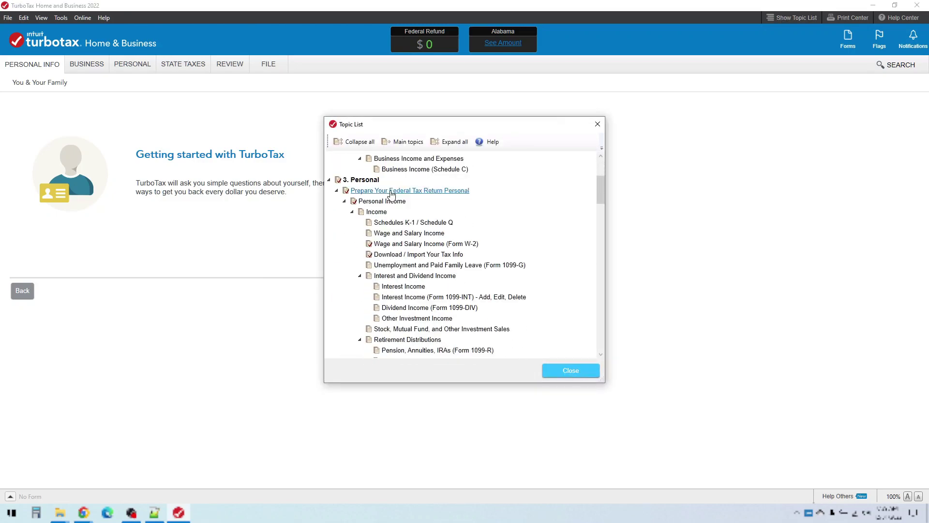
pyautogui.scroll(-15, 392, 194)
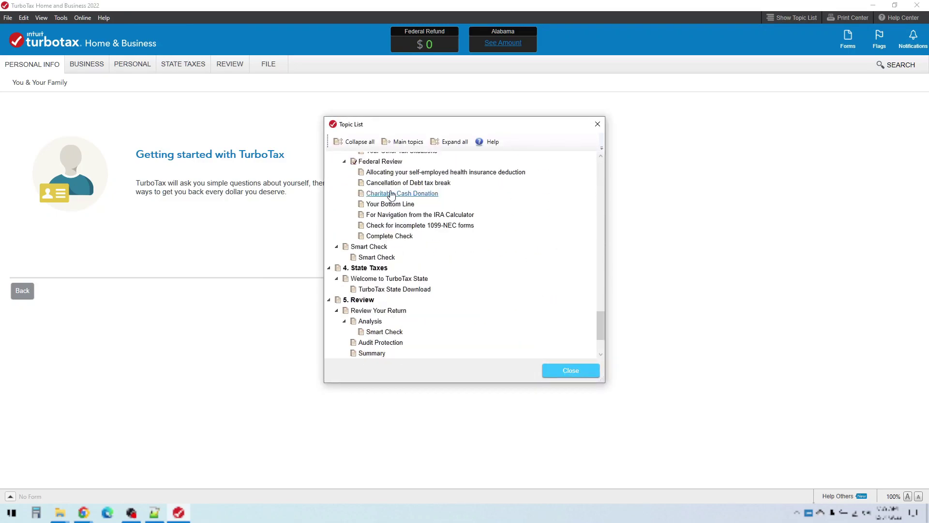
pyautogui.scroll(-1, 391, 194)
pyautogui.click(598, 124)
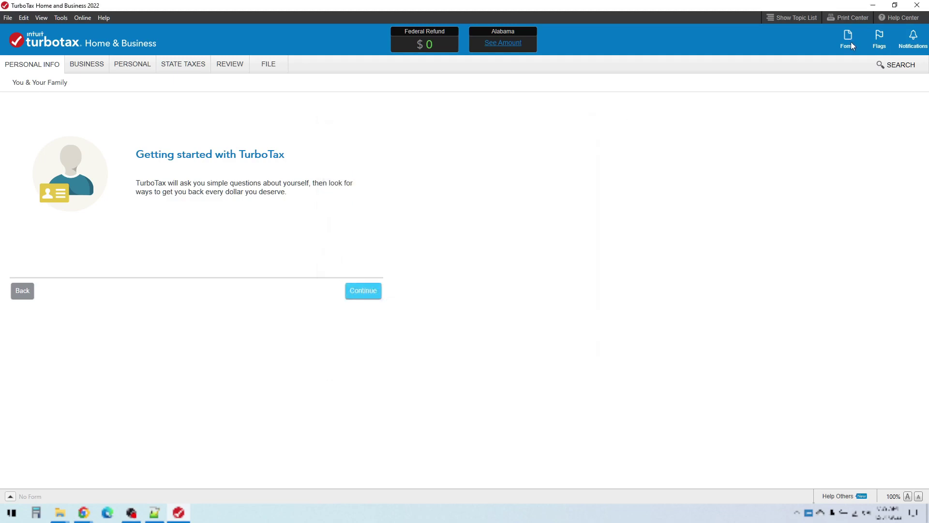
# Switch to forms view and scroll the Federal Information Worksheet, returning to its top.
pyautogui.click(849, 39)
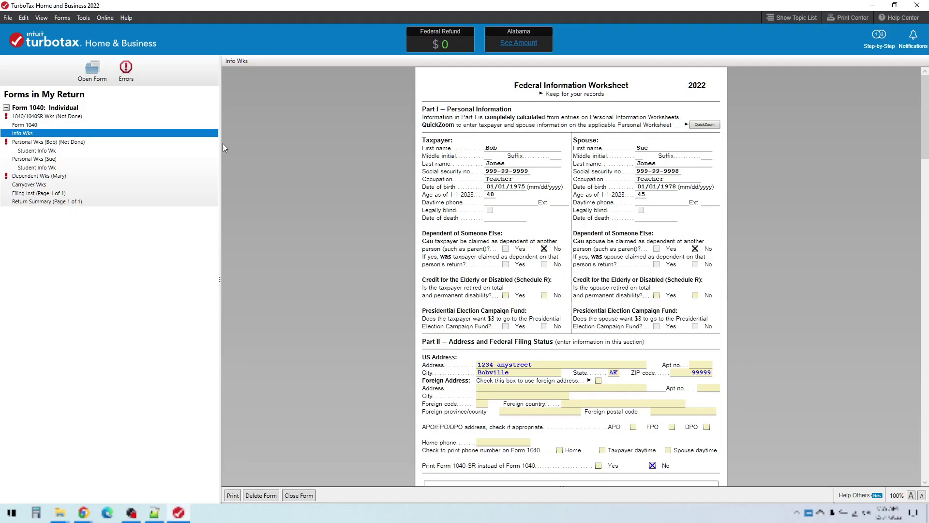
pyautogui.scroll(-5, 529, 217)
pyautogui.scroll(-6, 529, 217)
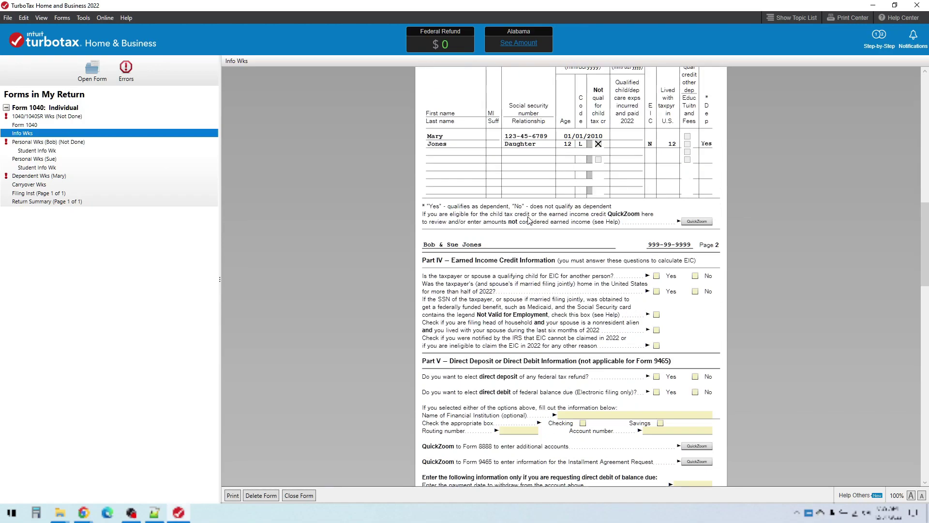
pyautogui.scroll(-10, 529, 220)
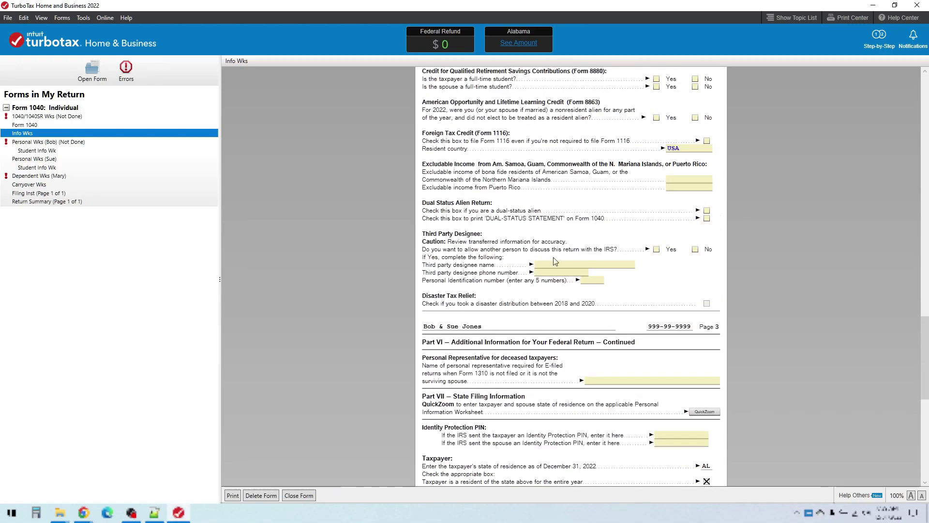
pyautogui.hotkey('ctrl', 'Home')
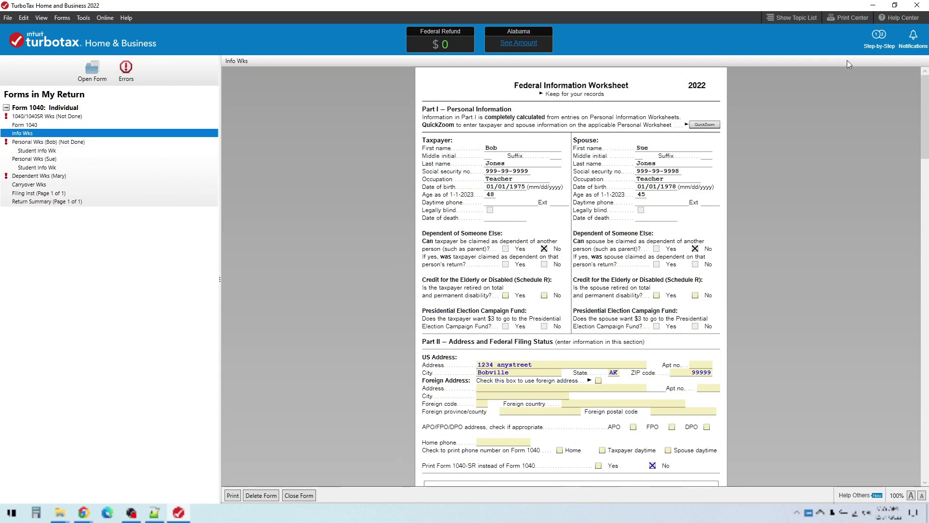
# Return to Step-by-Step and browse the Tools and File menus, including Electronic Filing, without choosing anything.
pyautogui.click(879, 46)
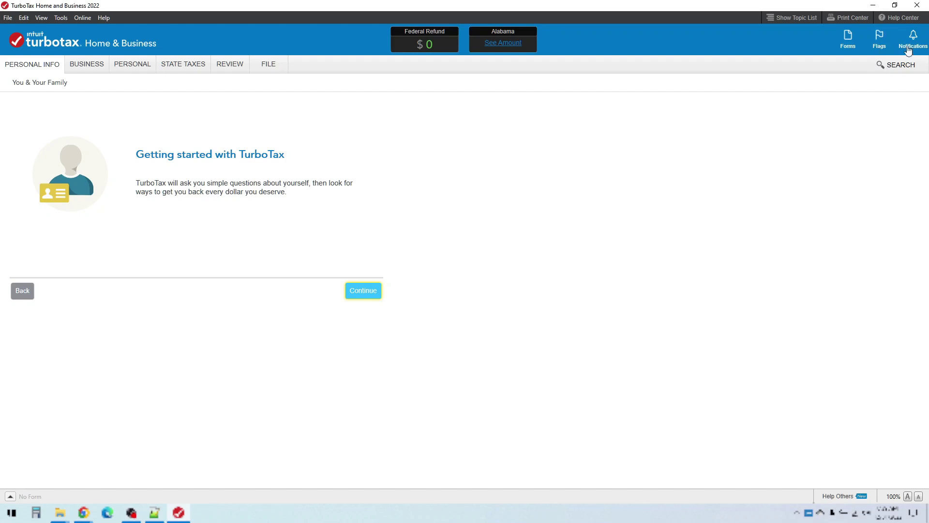
pyautogui.click(84, 18)
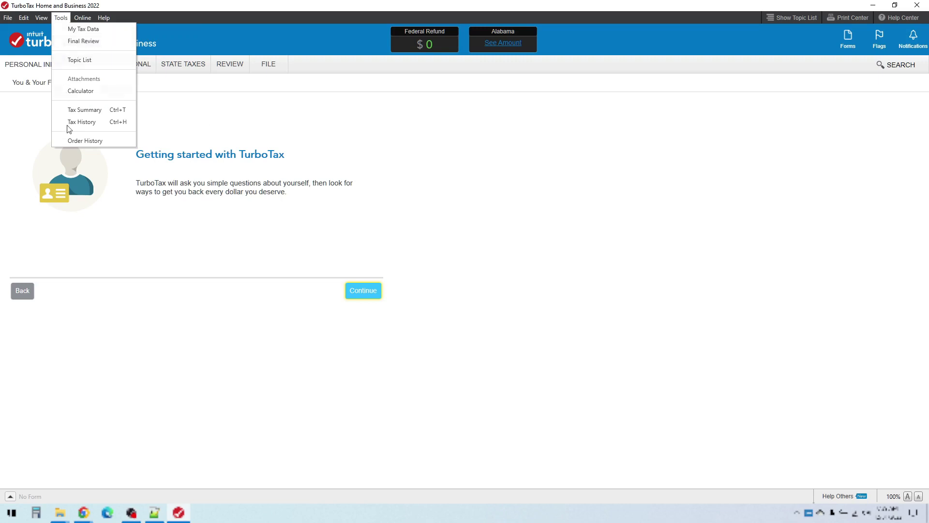
pyautogui.moveTo(39, 18)
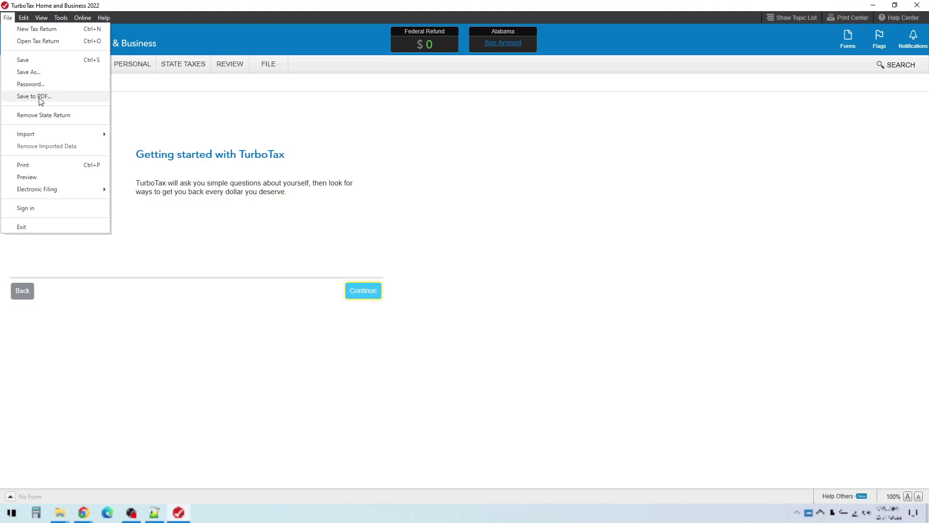
pyautogui.moveTo(58, 190)
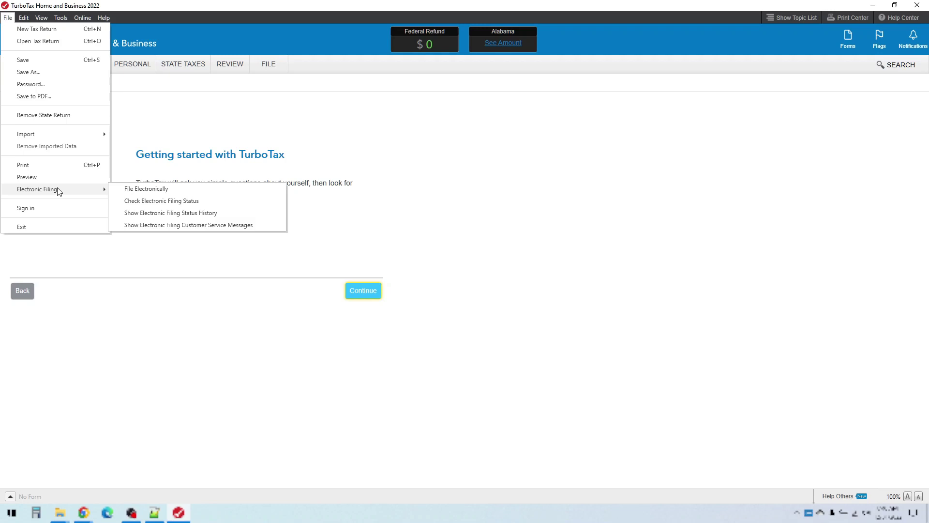
pyautogui.click(257, 63)
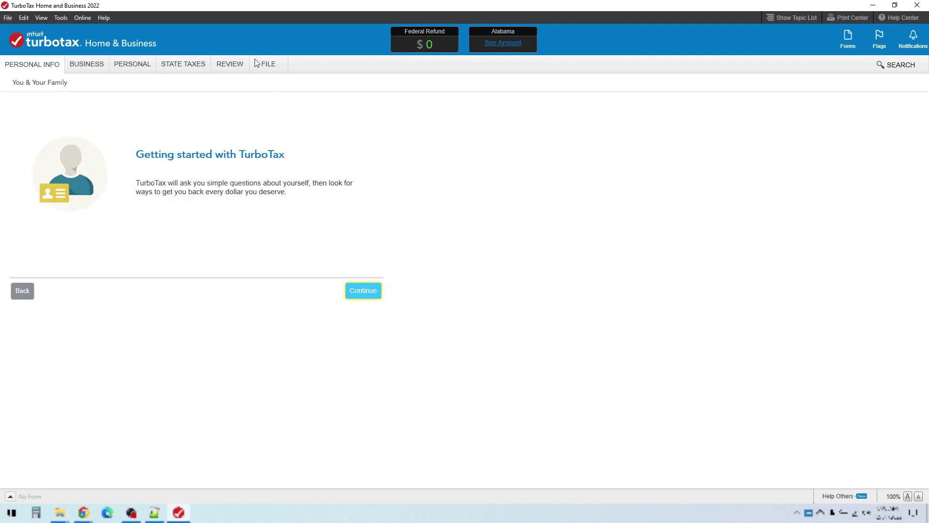